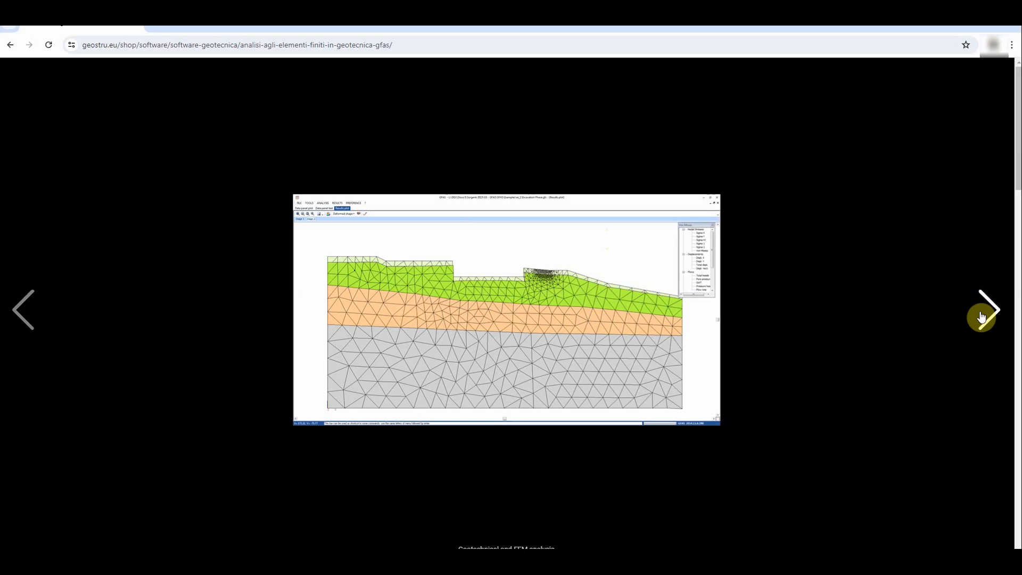
- Browse the example model images in the GFAS product page's gallery
left_click(982, 318)
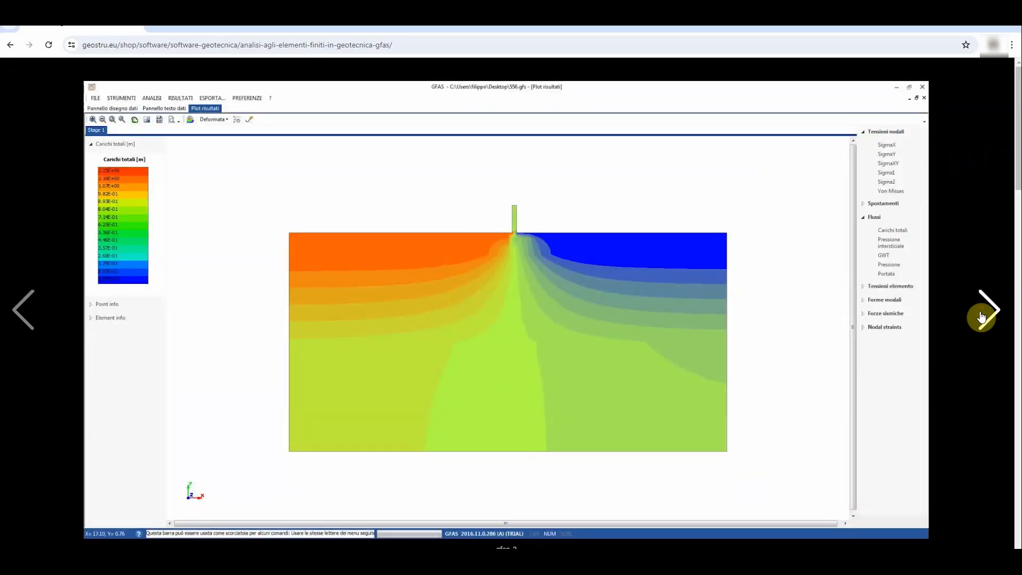
left_click(982, 317)
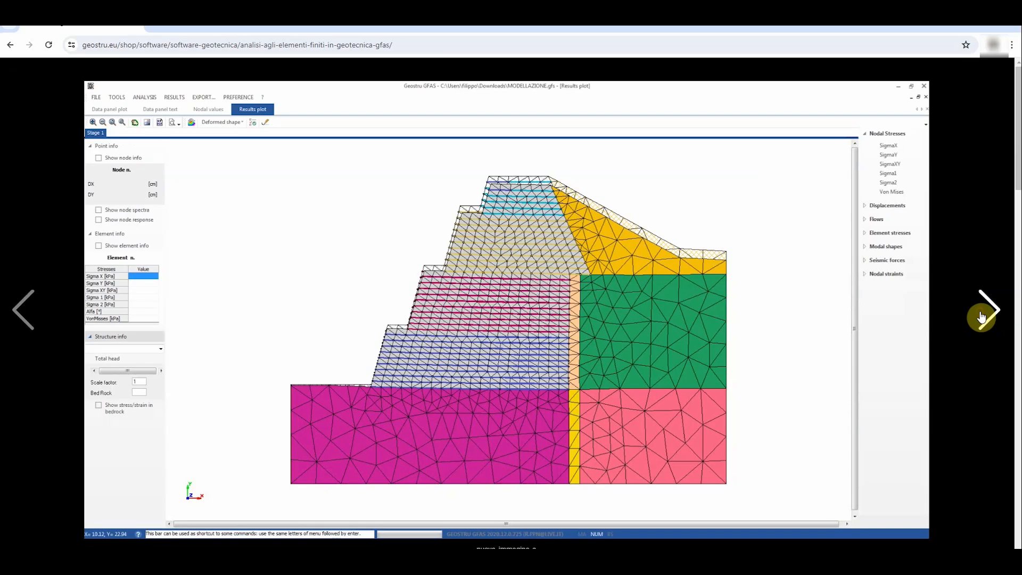
left_click(982, 317)
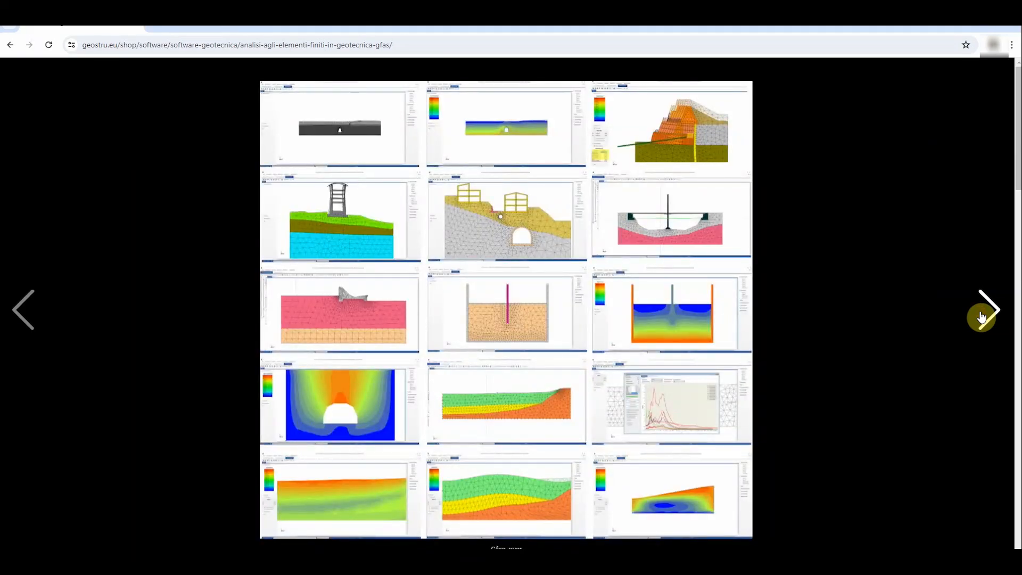
left_click(982, 317)
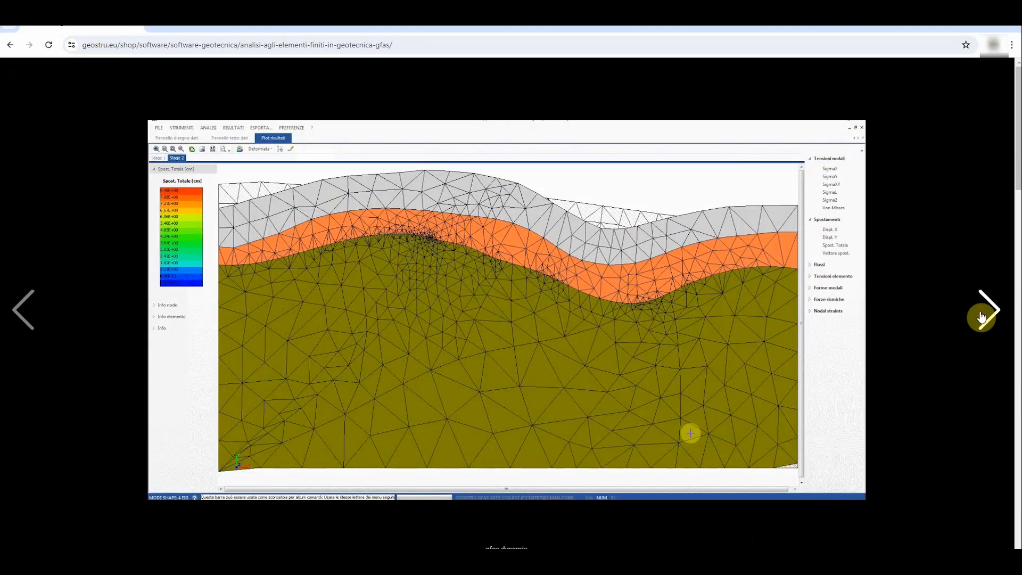
left_click(982, 317)
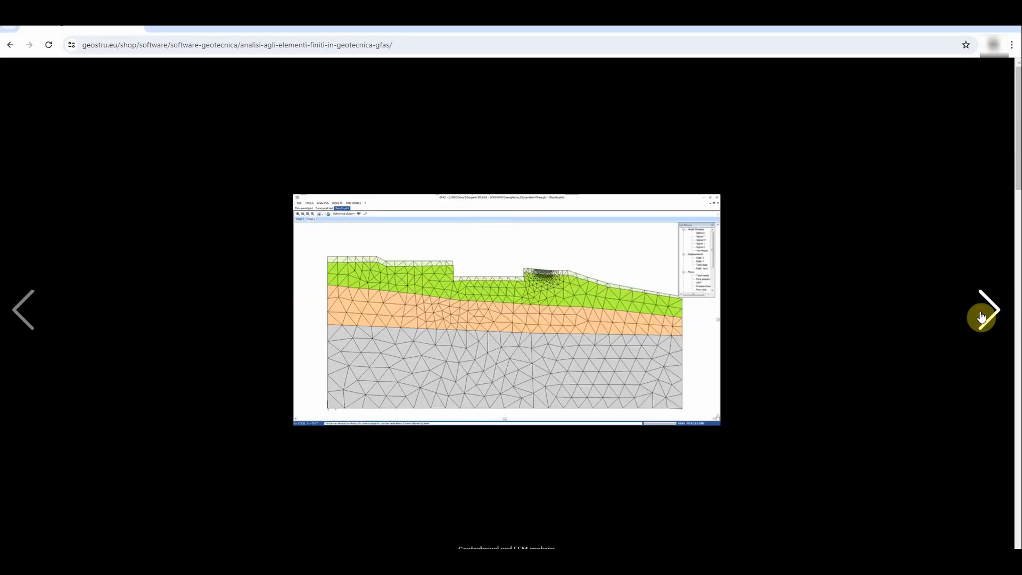
left_click(981, 318)
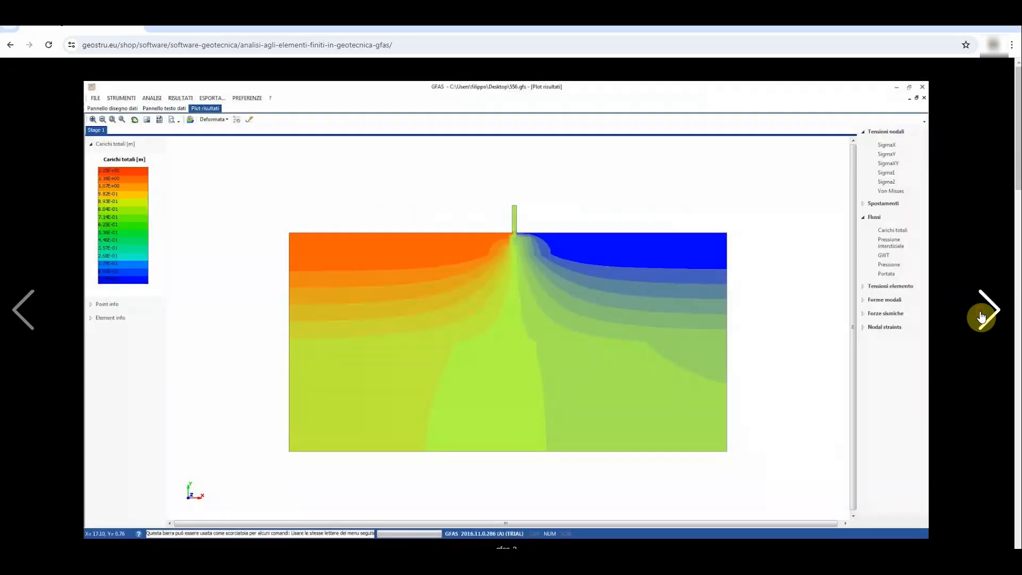
left_click(982, 317)
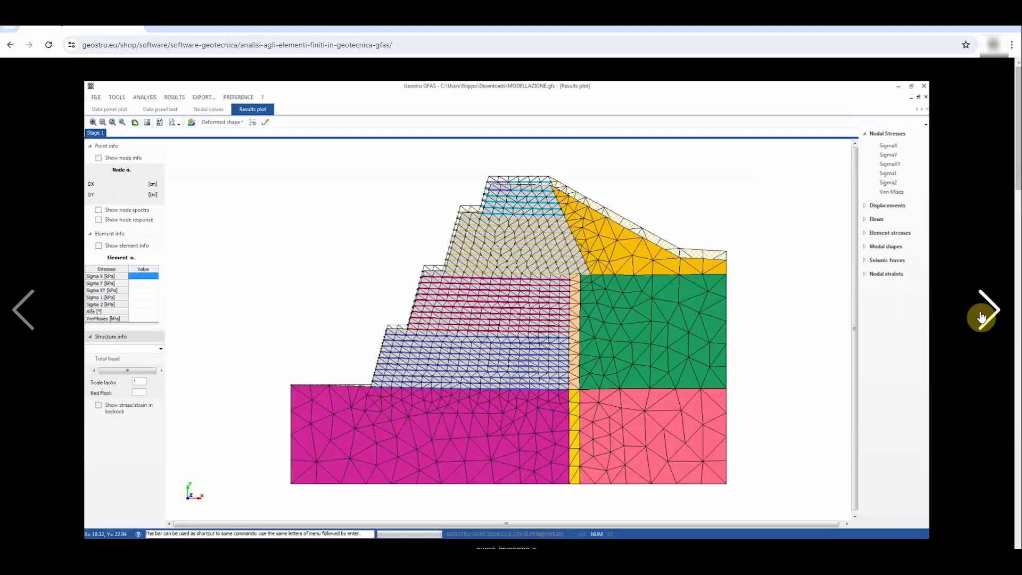
left_click(981, 318)
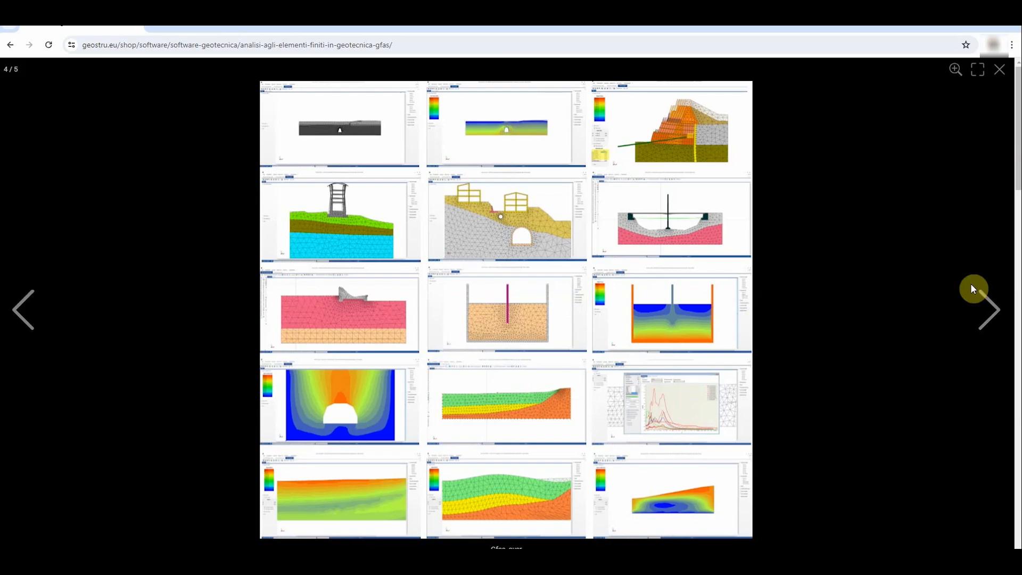
- Switch to the embankment reference image and examine its labelled geometry, water level and heights
mouse_move(641, 559)
left_click(641, 518)
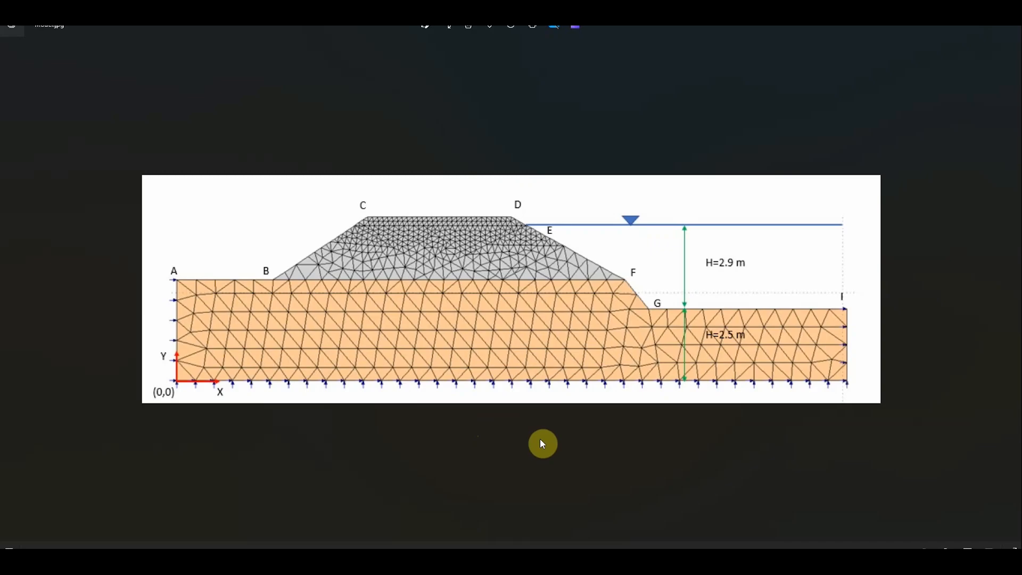
- Switch to GFAS and review the elastic constants and hydraulic permeabilities of the plane element materials
left_click(689, 554)
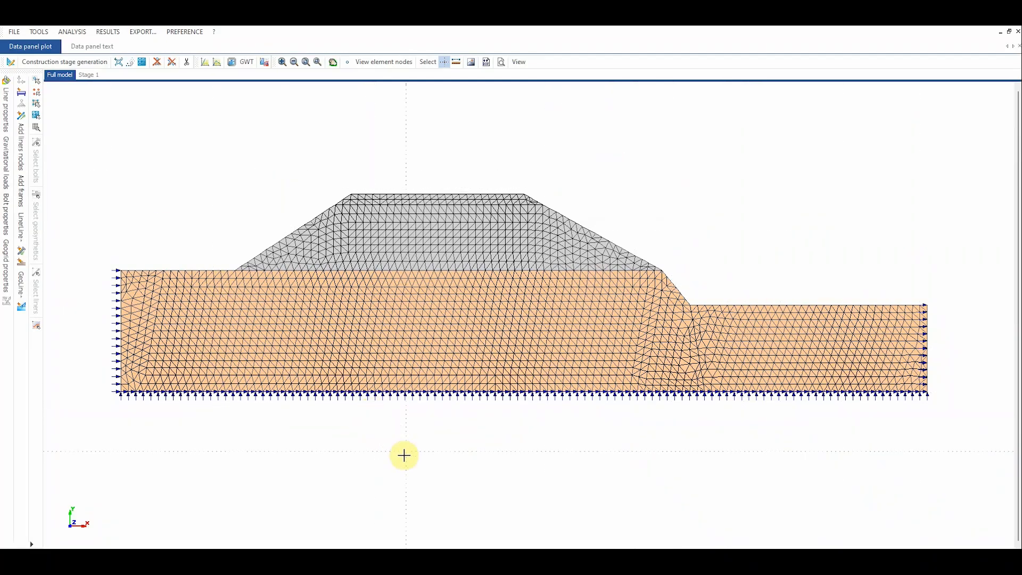
left_click(8, 81)
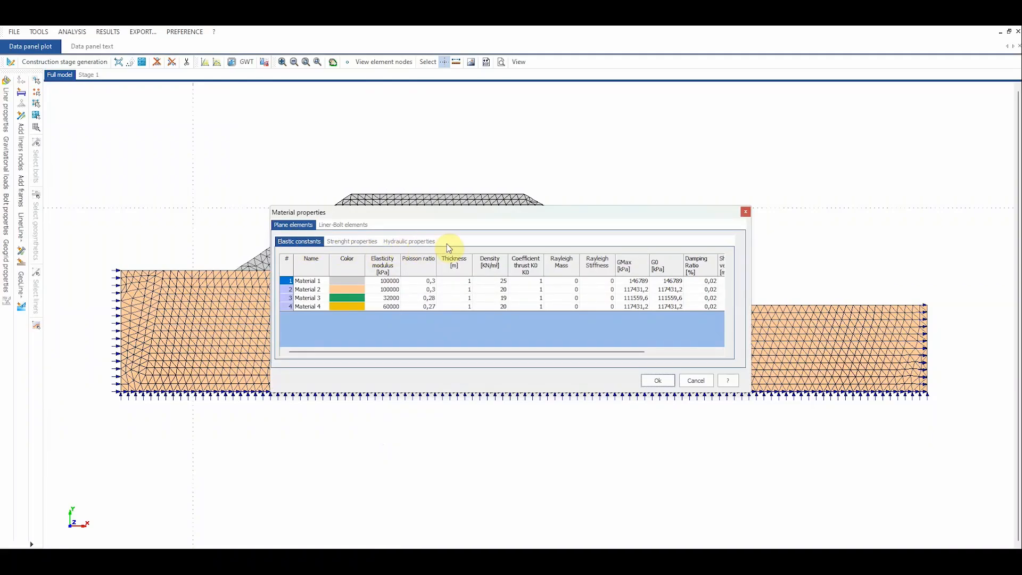
left_click(398, 245)
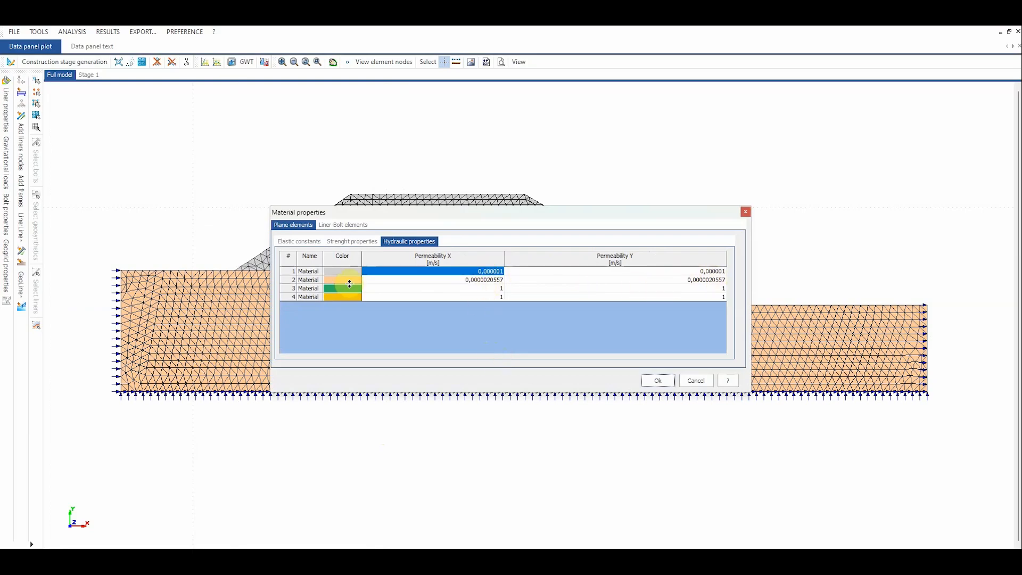
left_click(659, 380)
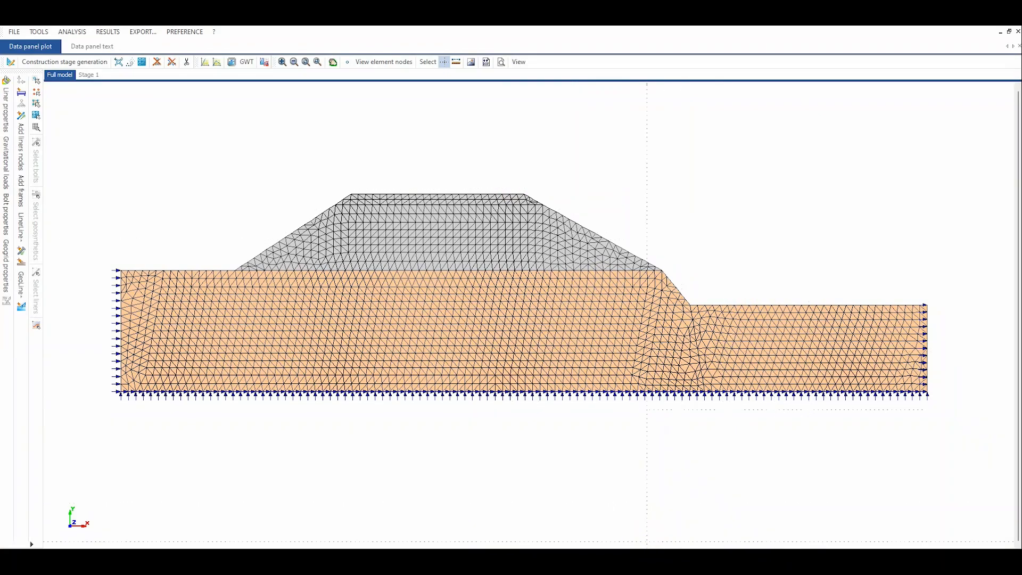
- Check the water-side boundary points in the embankment reference image, then return to the GFAS model
left_click(646, 562)
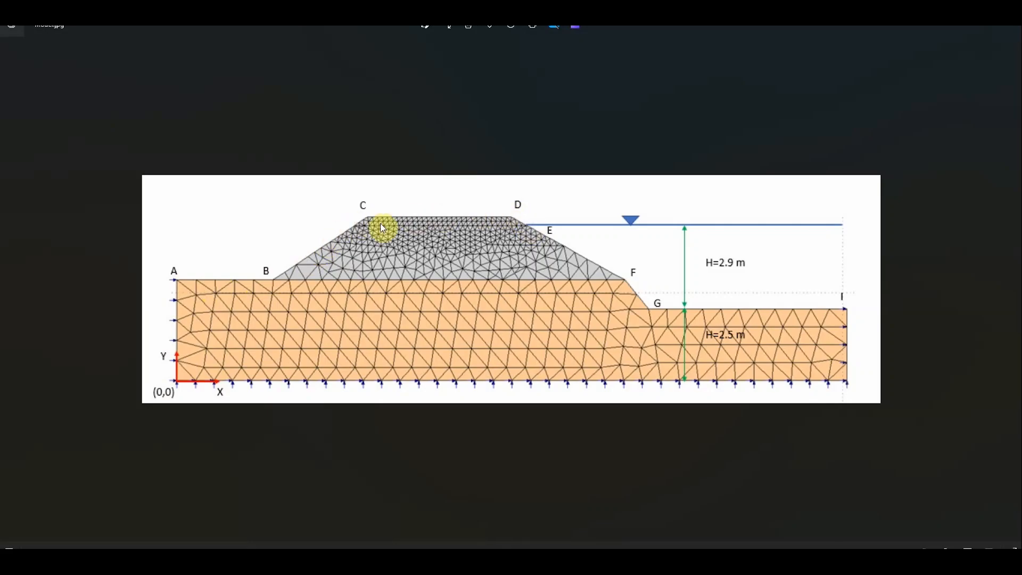
key("alt+Tab")
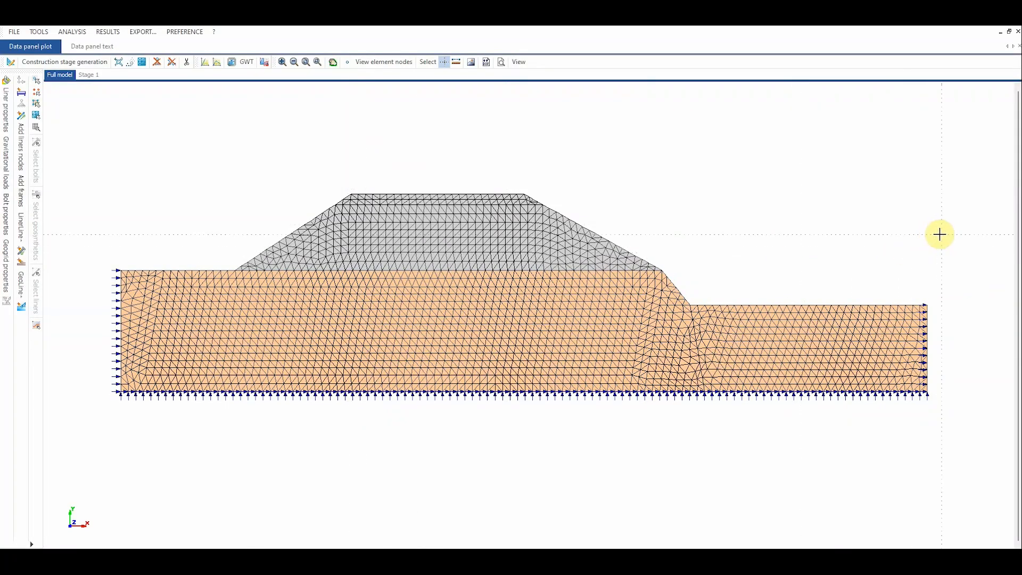
- Select by polyline only the nodes along the submerged embankment slope, the lower ground surface and the model's right vertical edge
scroll(926, 226, "up", 2)
right_click(406, 153)
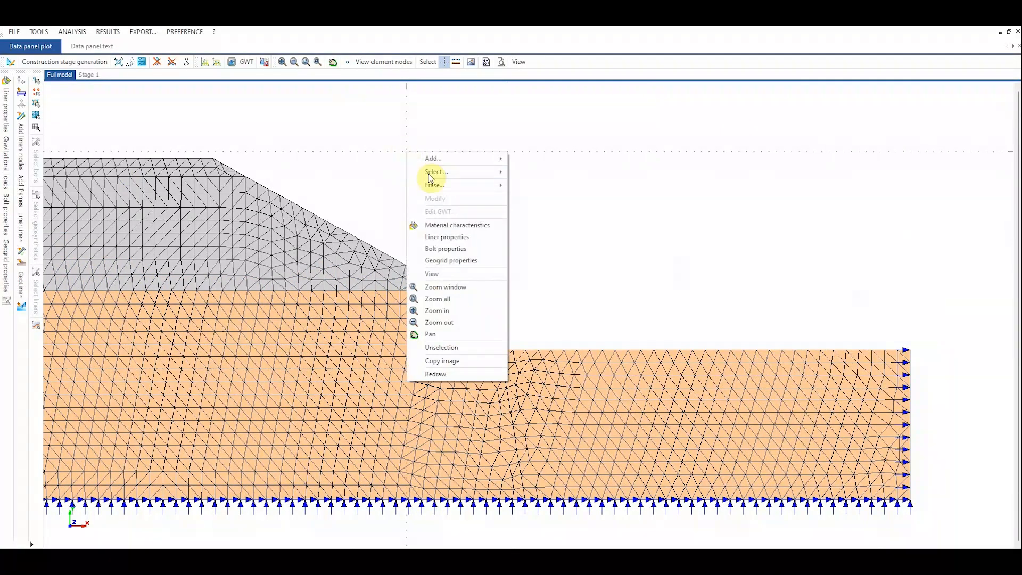
mouse_move(460, 178)
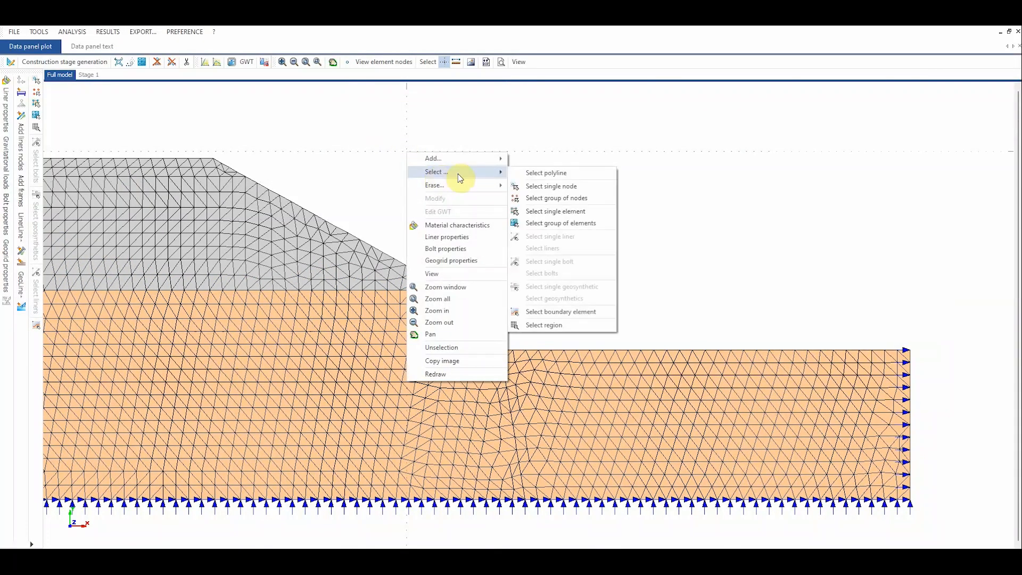
left_click(534, 178)
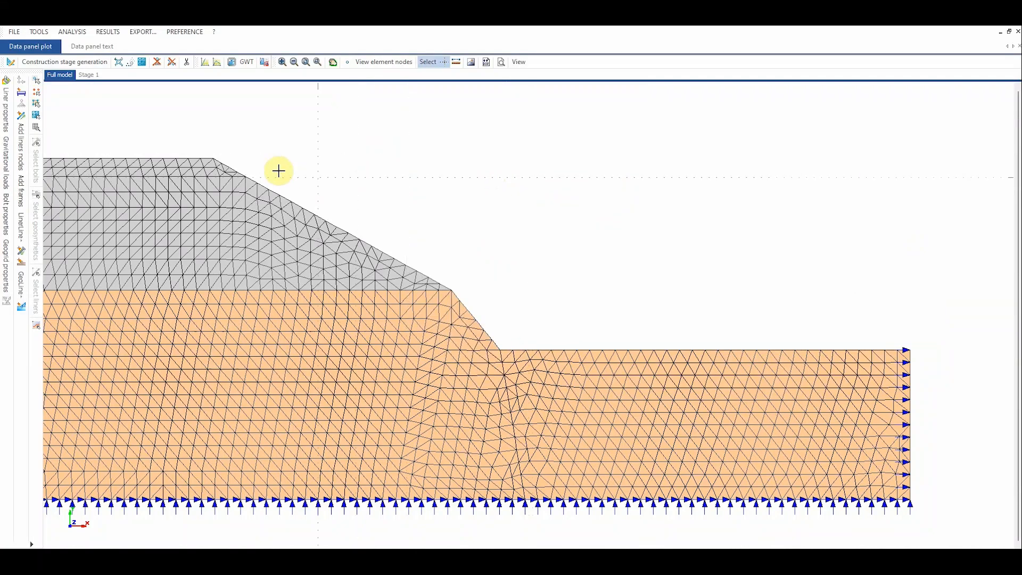
left_click(245, 168)
left_click(239, 183)
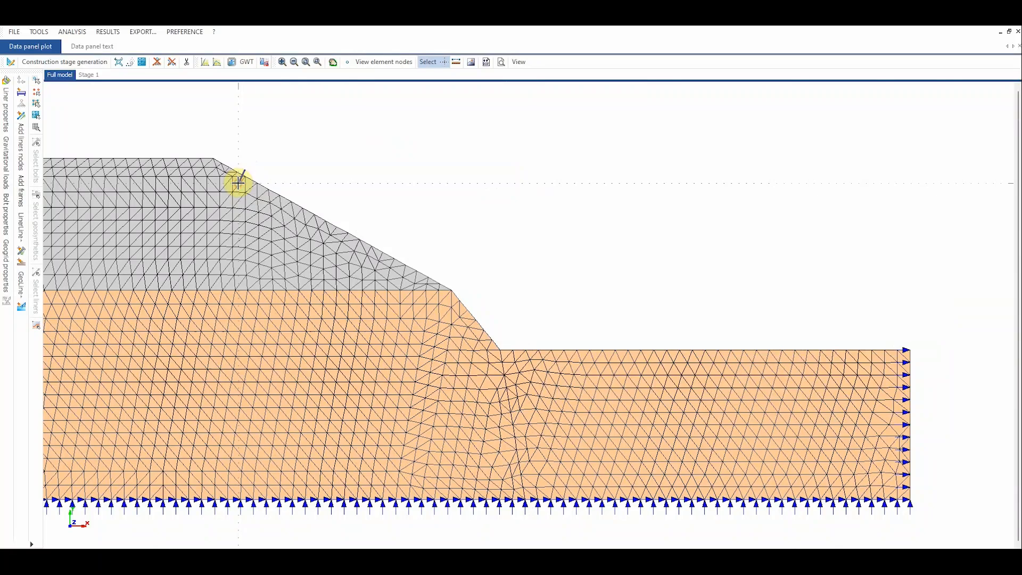
left_click(449, 290)
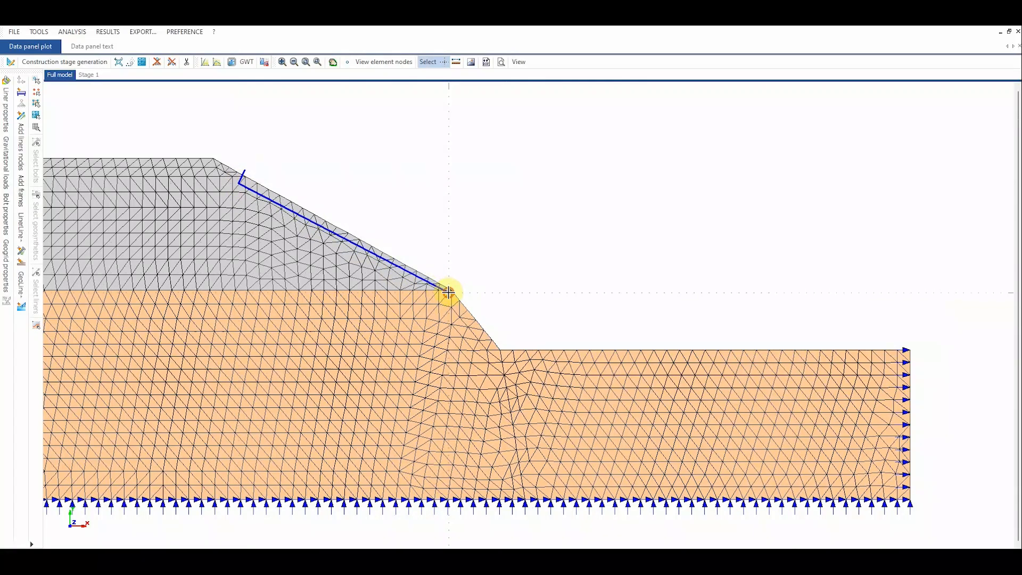
left_click(500, 358)
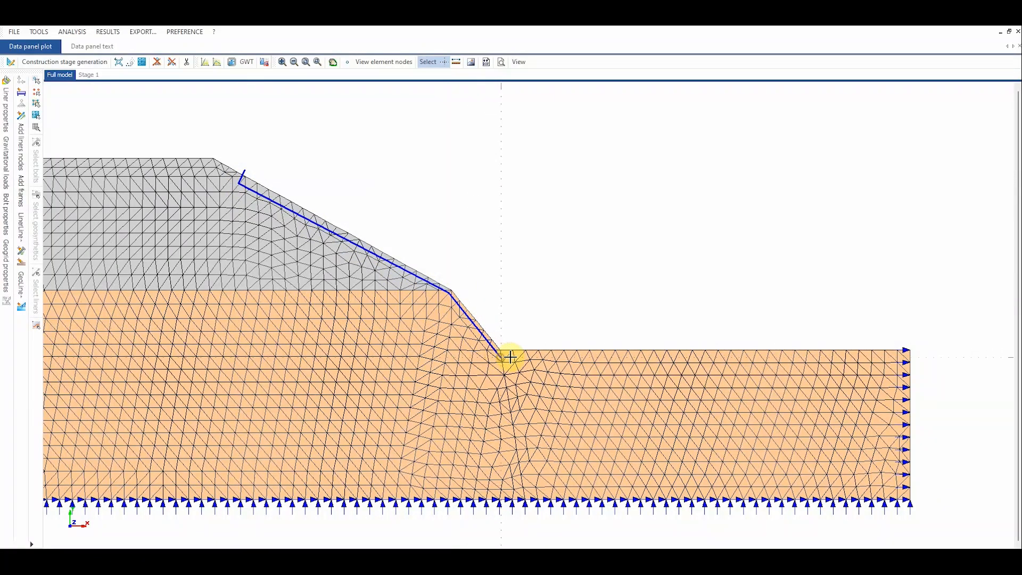
left_click(904, 357)
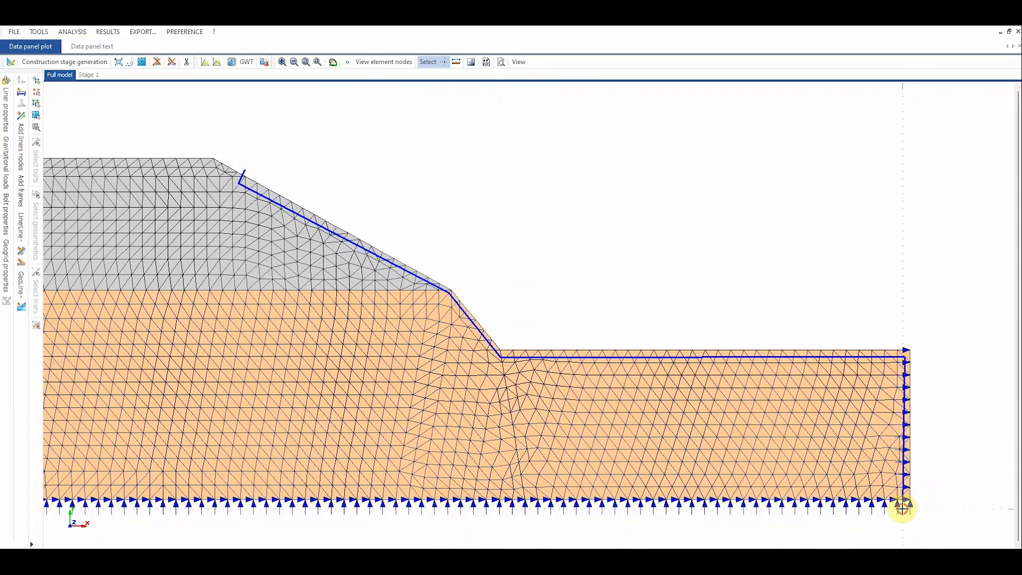
left_click(906, 508)
left_click(931, 509)
left_click(923, 344)
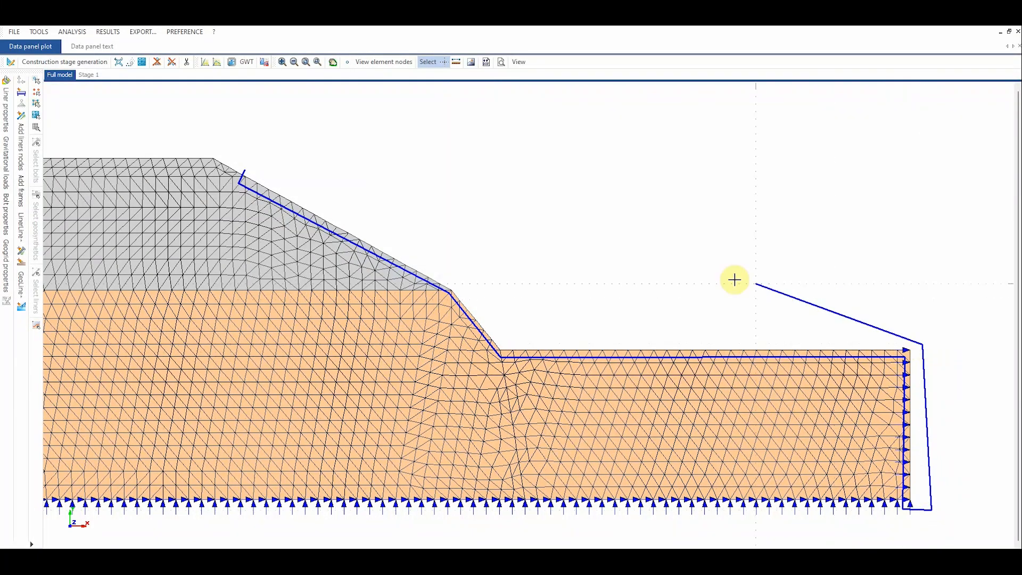
left_click(695, 274)
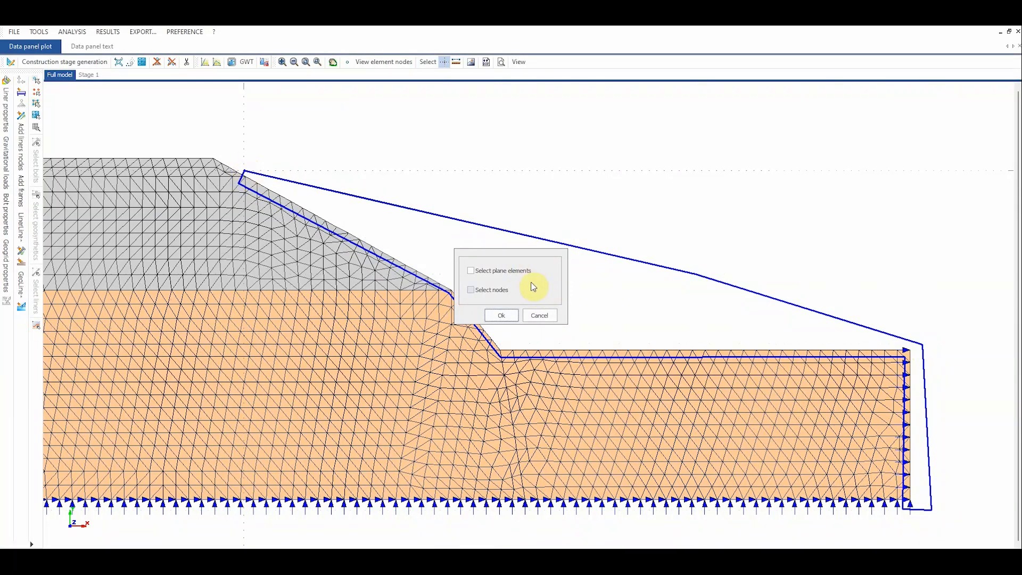
left_click(471, 290)
left_click(501, 315)
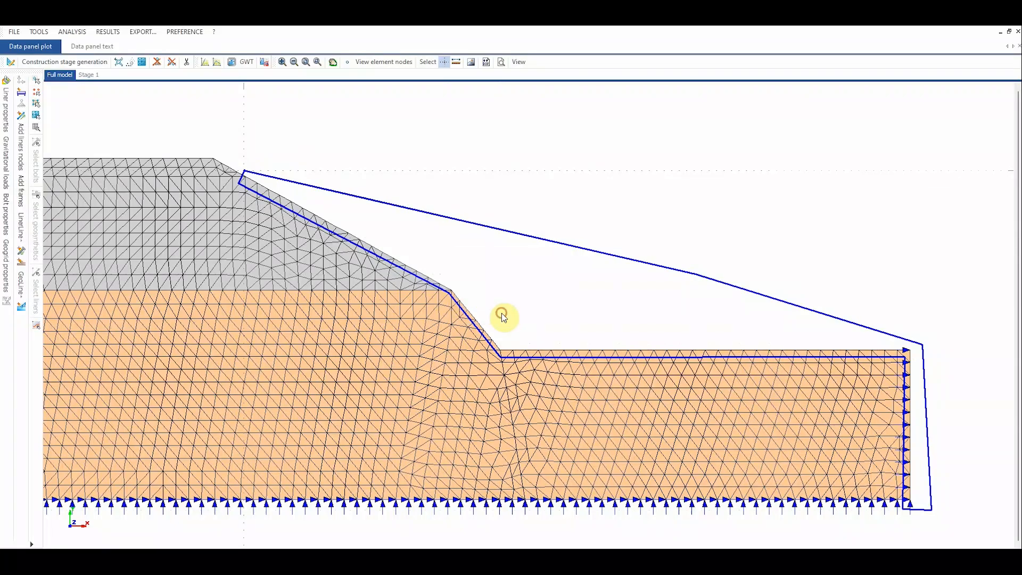
- Assign a hydraulic boundary condition with a total head of 5.4 m to the selected water-side nodes
left_click(20, 105)
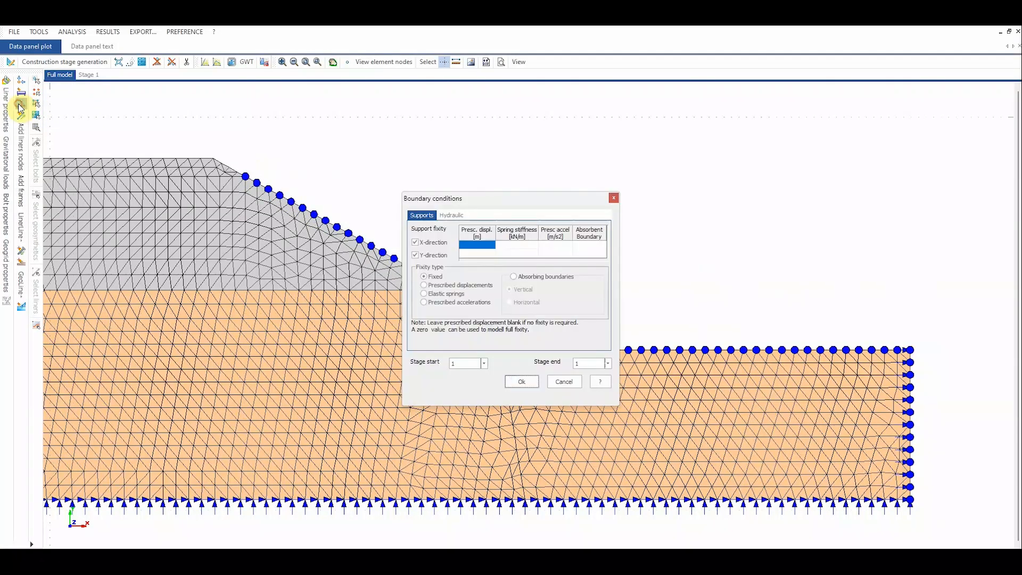
left_click(451, 216)
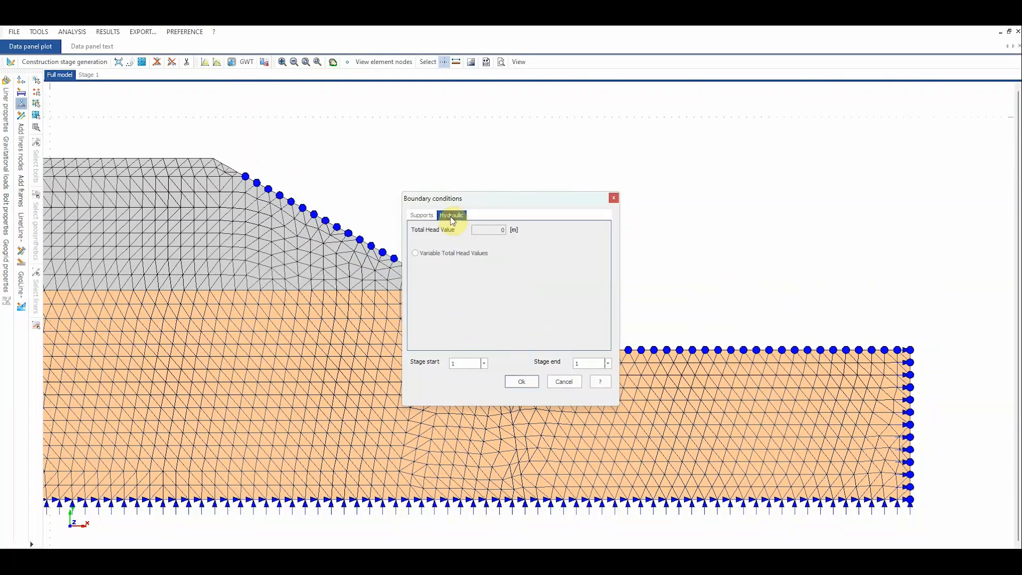
left_click(502, 231)
type("5.4")
left_click(519, 384)
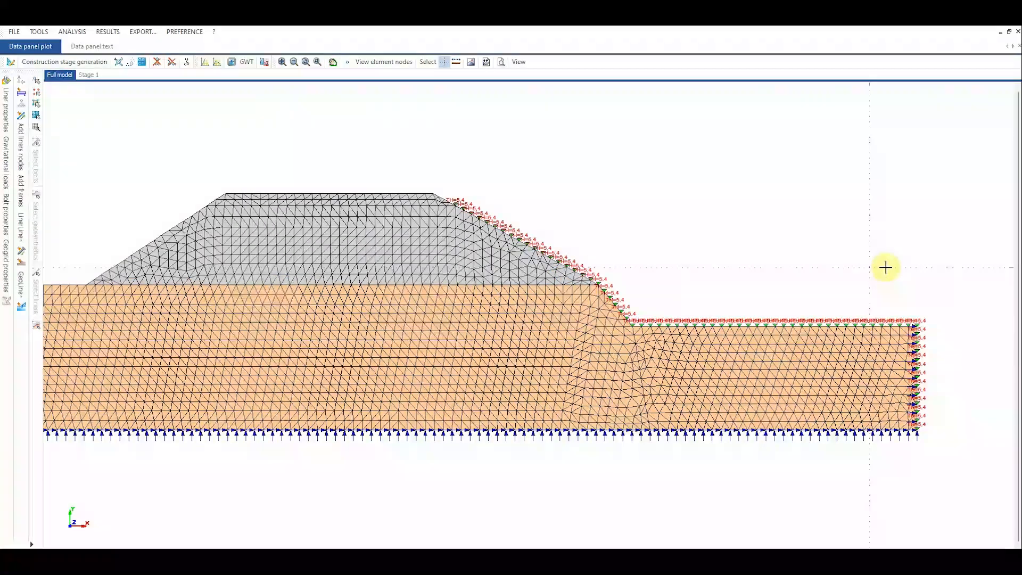
- Select by polyline only the nodes along the upper ground surface beside the embankment toe and the model's left vertical edge
scroll(886, 267, "down", 1)
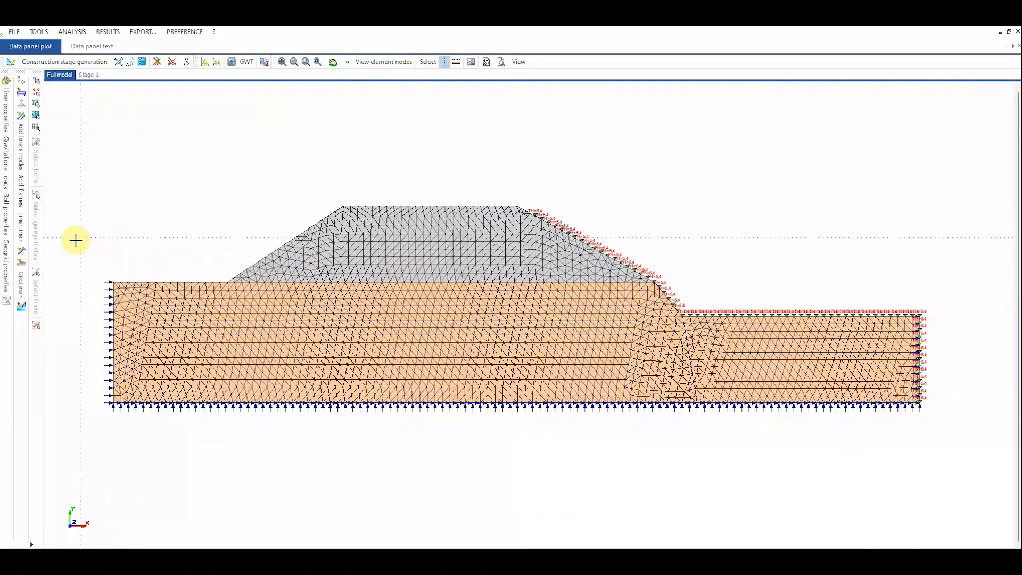
scroll(65, 244, "up", 1)
scroll(65, 245, "up", 1)
right_click(152, 234)
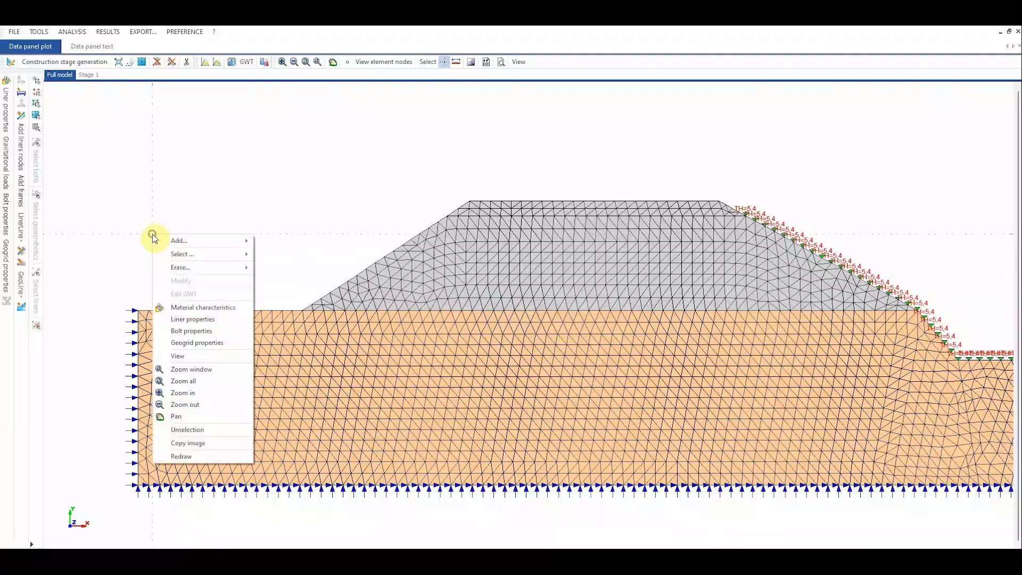
mouse_move(228, 255)
left_click(271, 253)
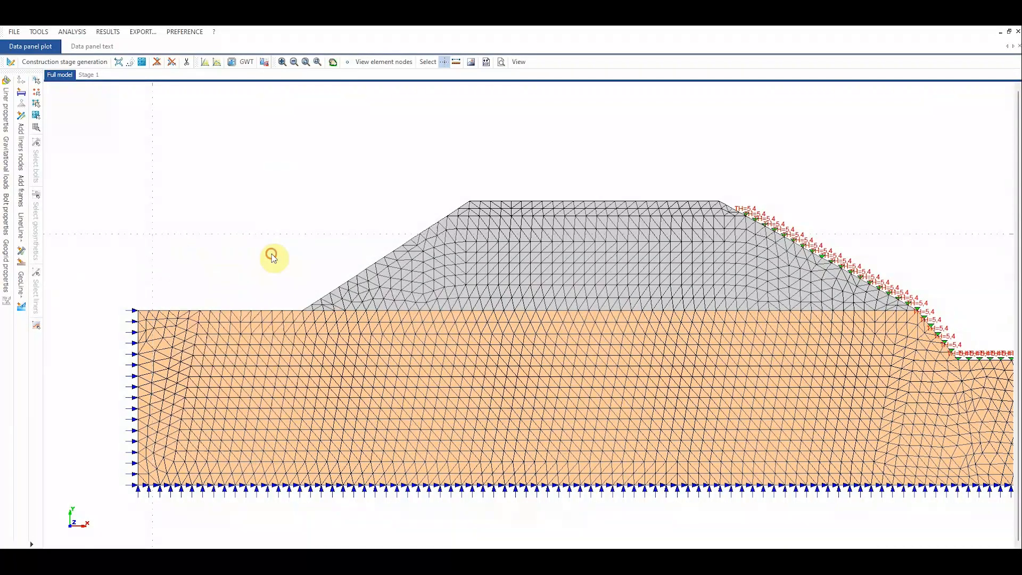
left_click(301, 305)
left_click(308, 314)
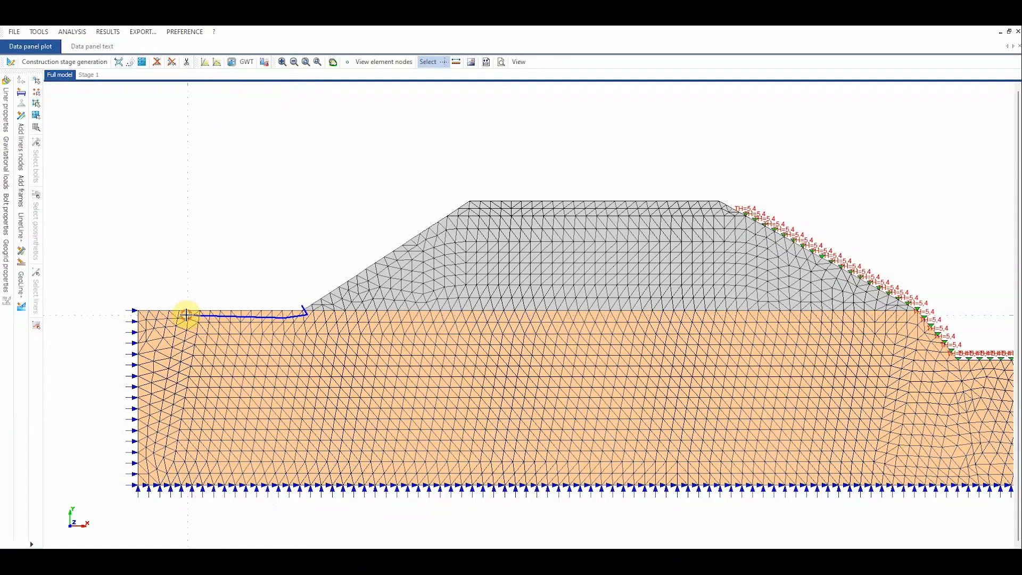
left_click(142, 314)
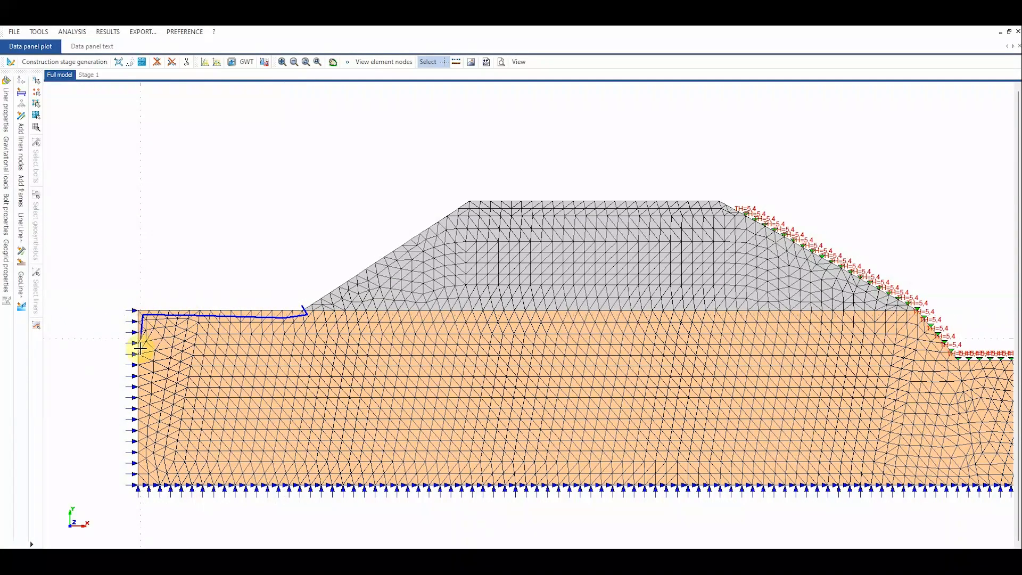
left_click(143, 494)
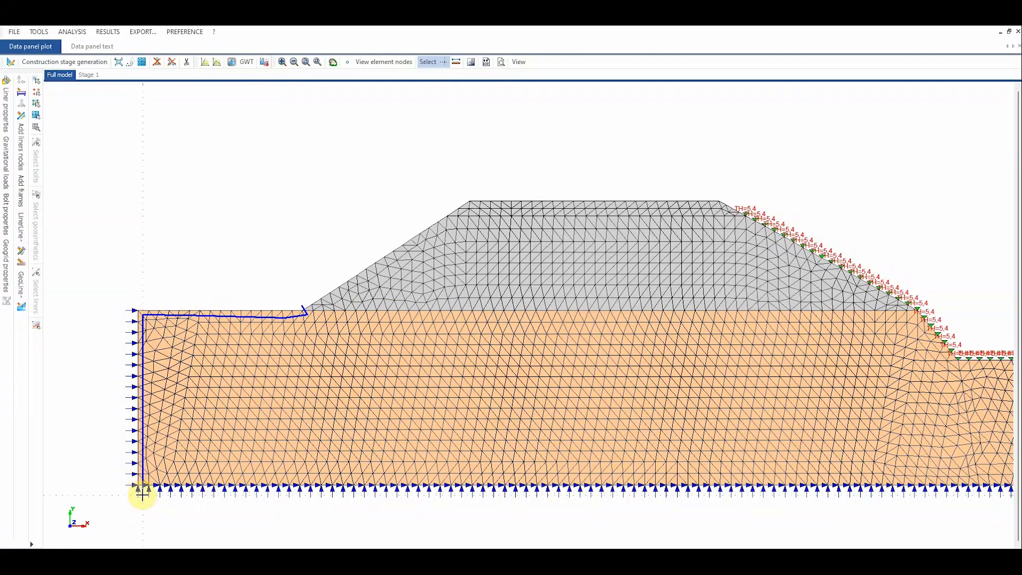
left_click(121, 493)
left_click(113, 399)
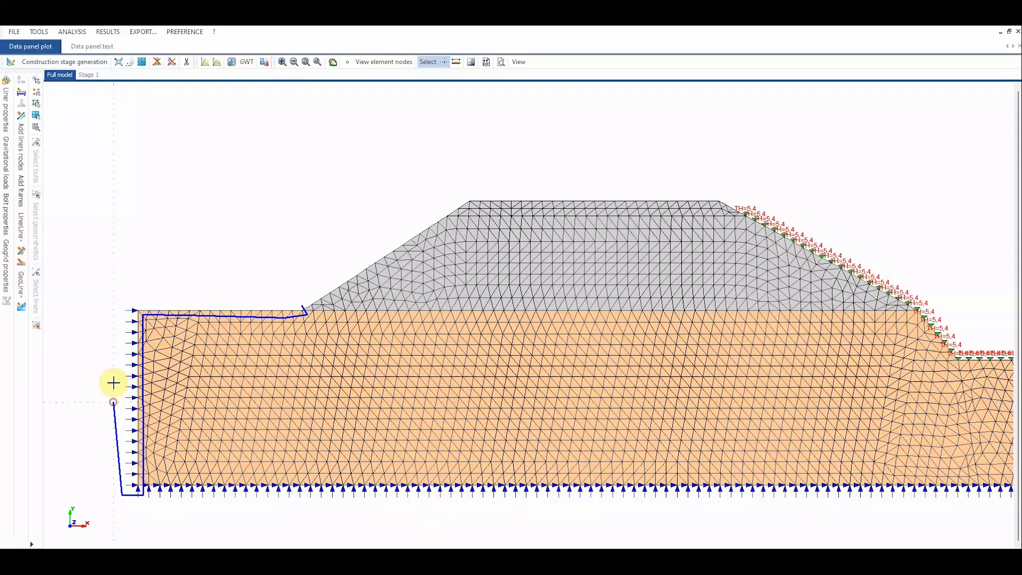
left_click(122, 291)
left_click(152, 292)
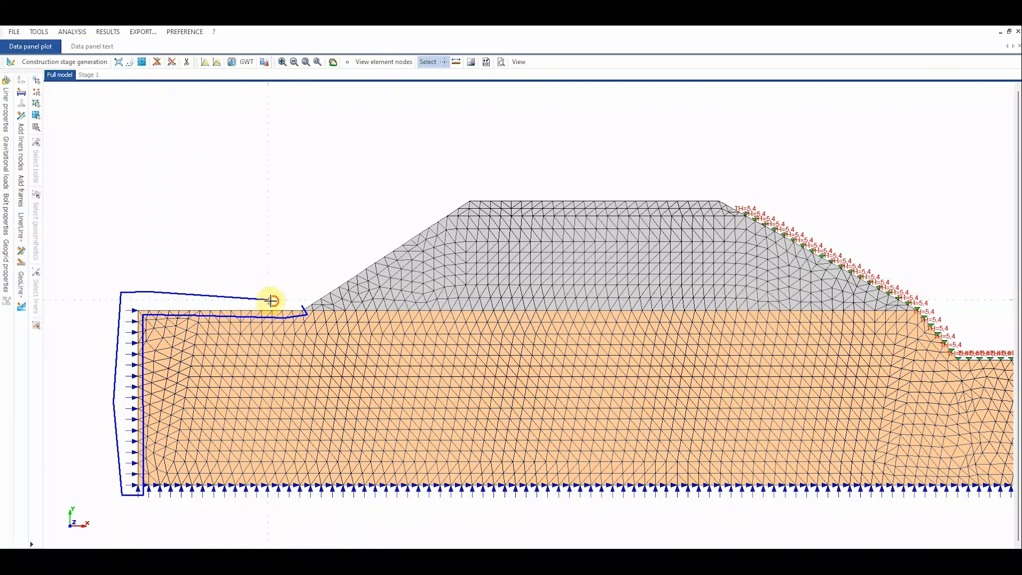
double_click(304, 307)
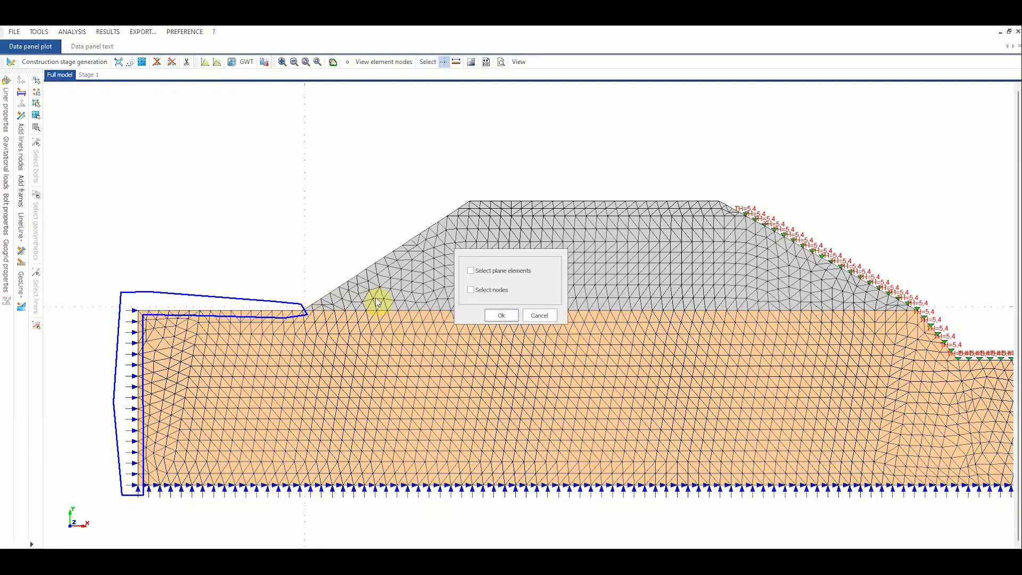
left_click(496, 313)
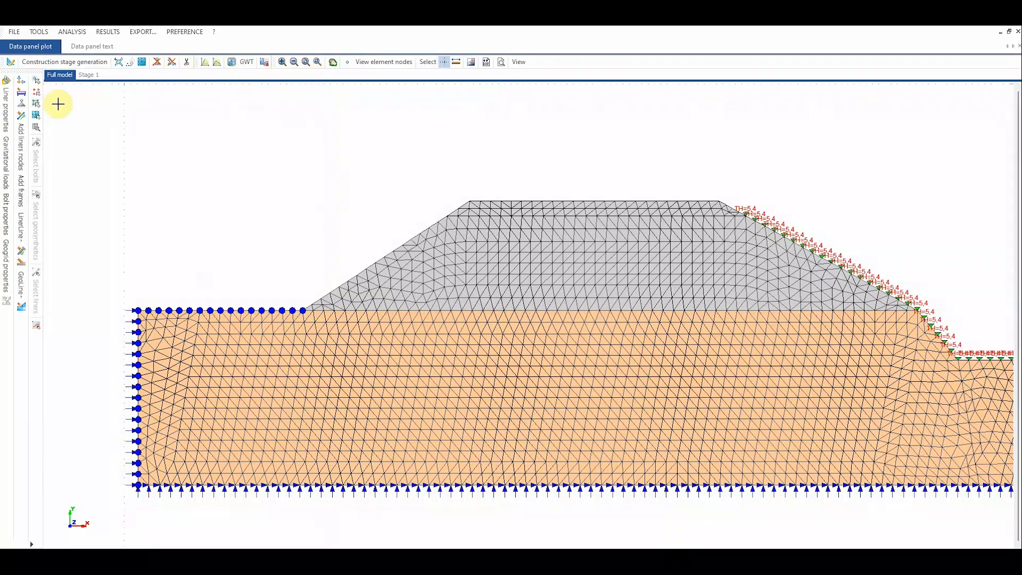
- Assign a hydraulic boundary condition with a total head of 3.5 m to the selected ground-surface and left-edge nodes
left_click(21, 103)
left_click(451, 217)
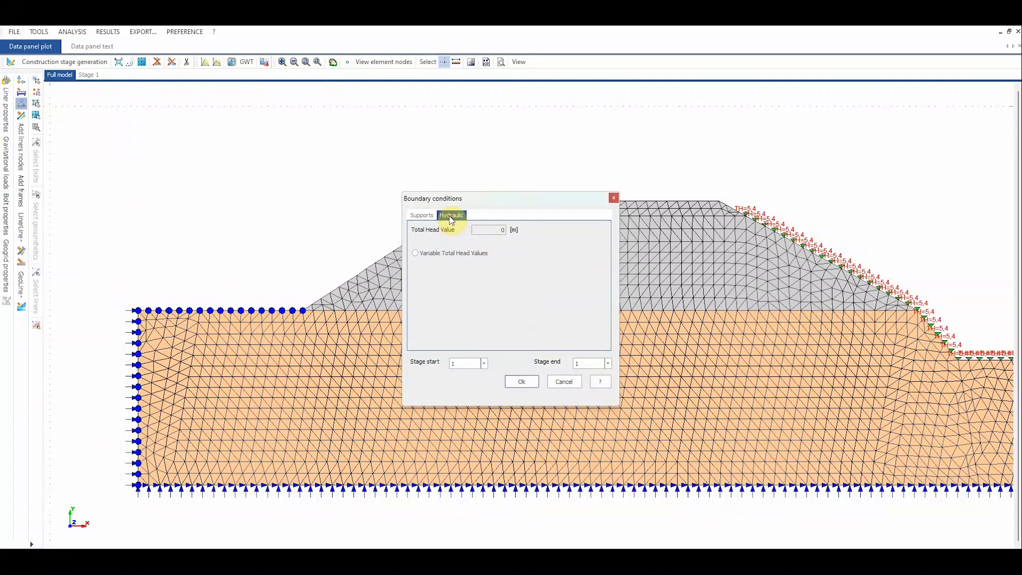
double_click(499, 230)
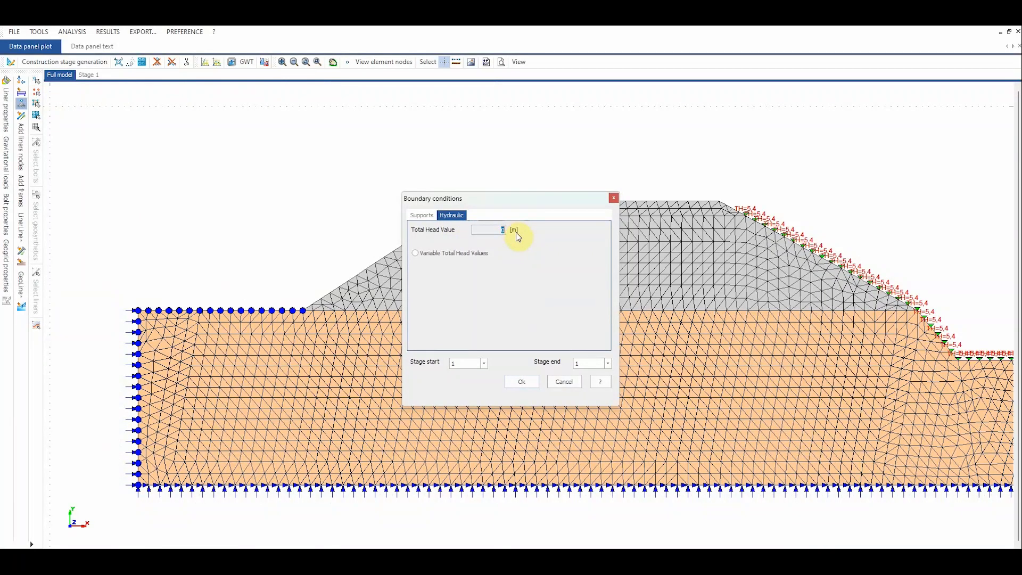
type("3.5")
left_click(513, 381)
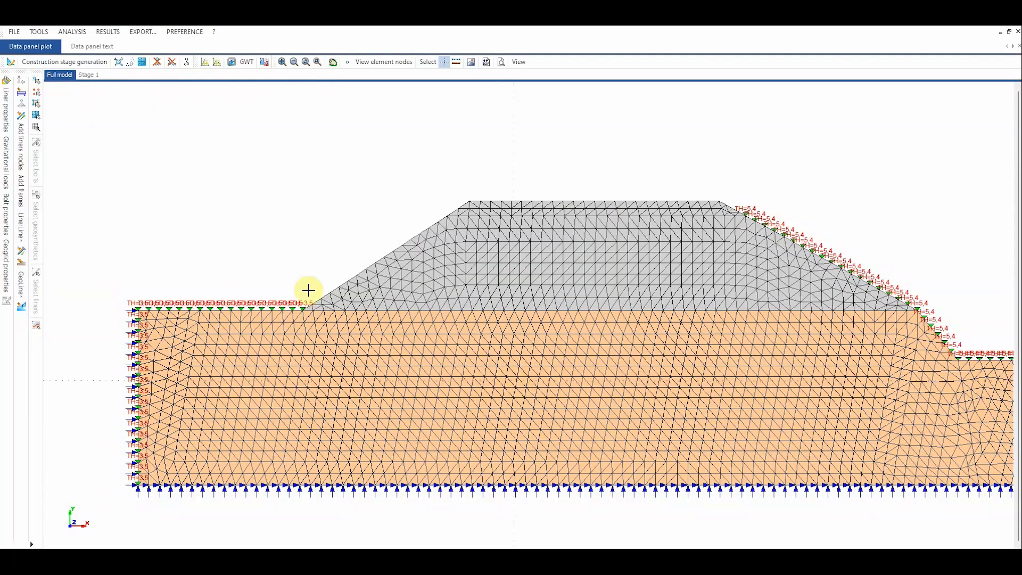
- Select by polyline only the nodes along the embankment's dry slope, its crest and the short slope section above the water level
right_click(314, 220)
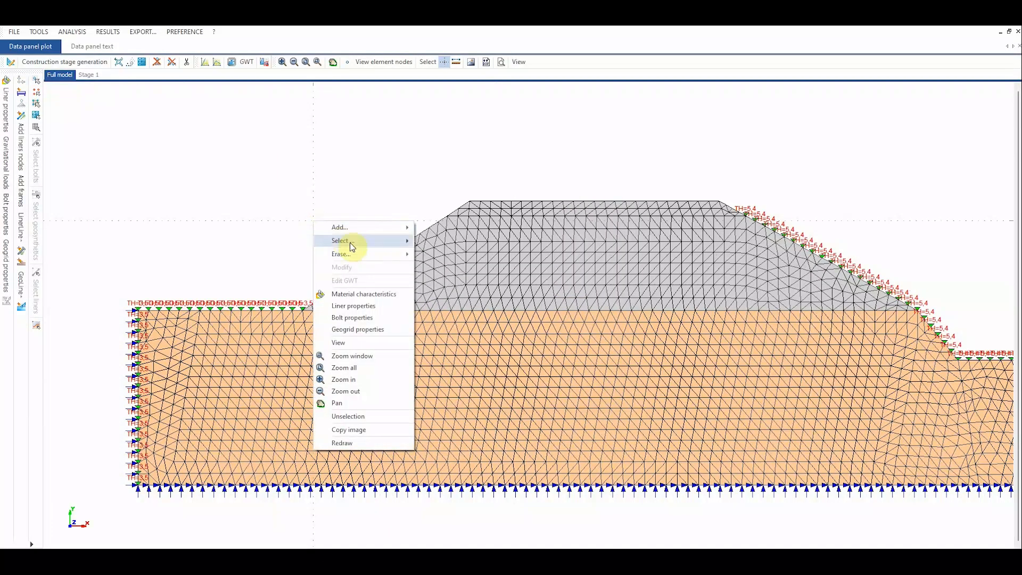
mouse_move(396, 242)
left_click(435, 242)
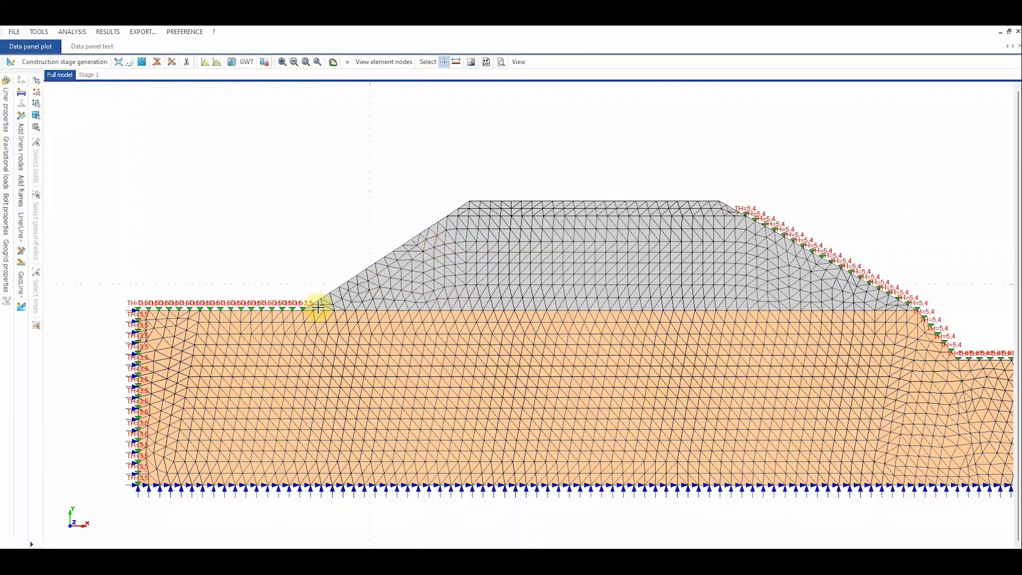
scroll(302, 309, "up", 1)
scroll(302, 309, "up", 1)
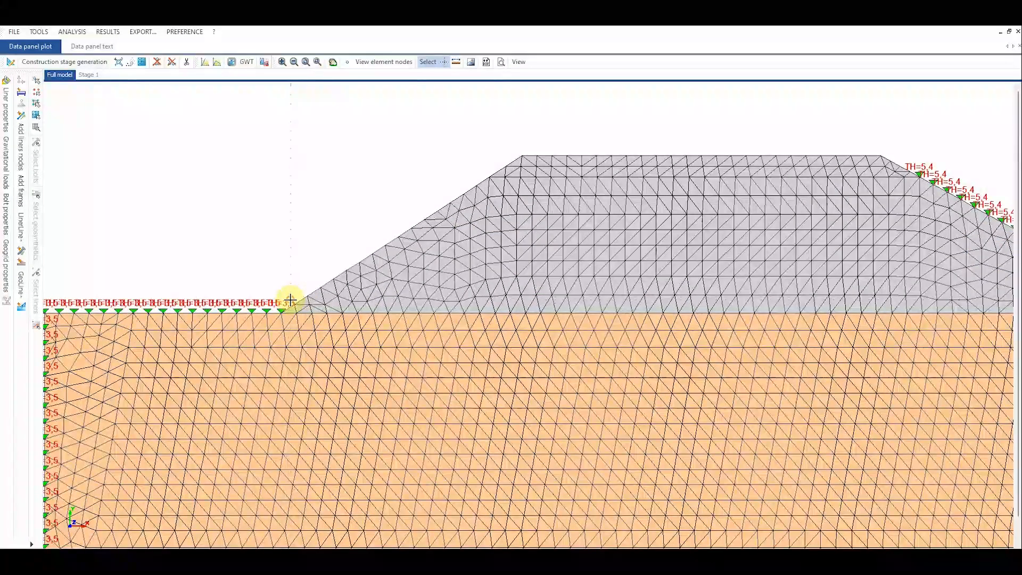
left_click(287, 309)
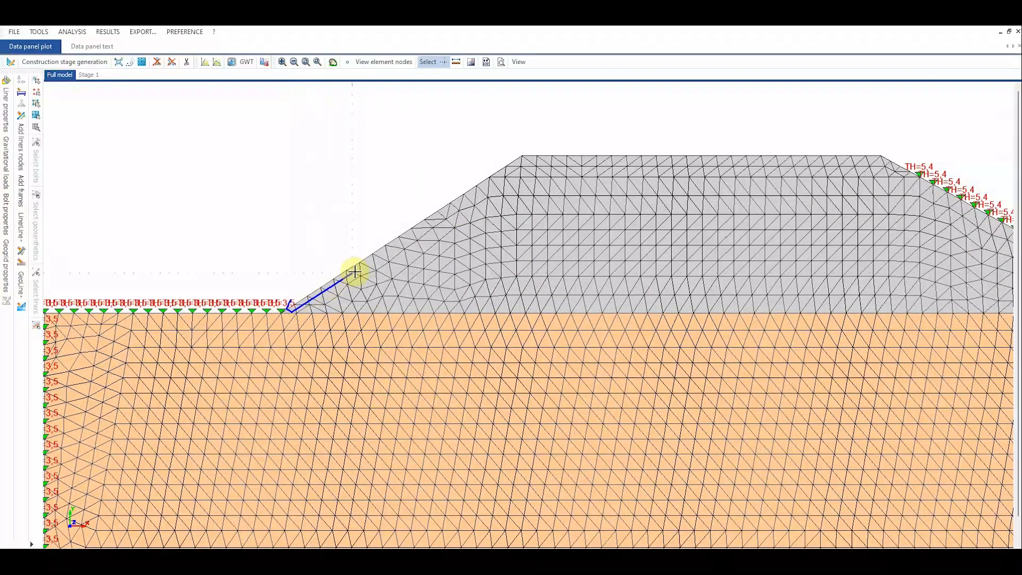
left_click(527, 157)
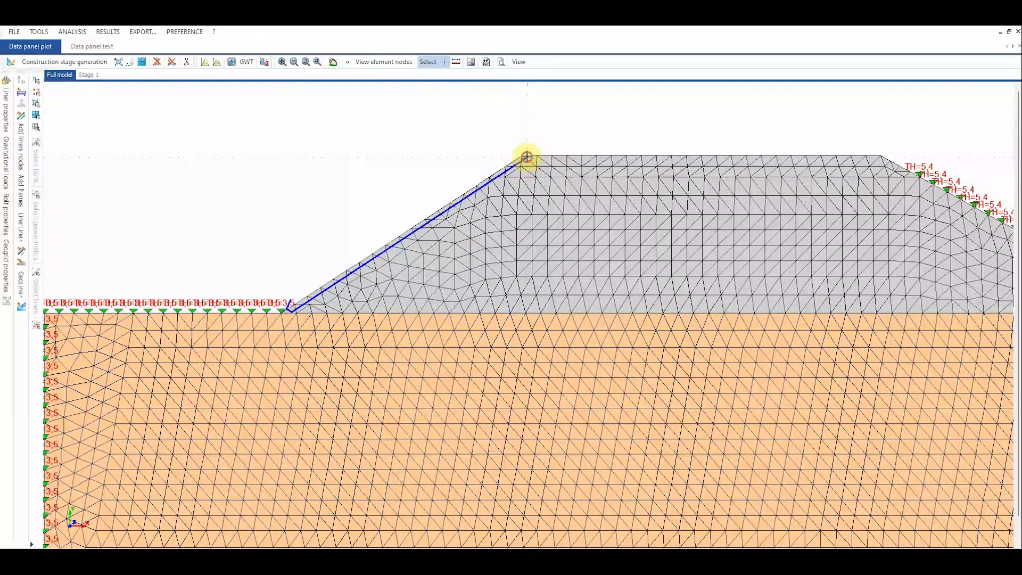
left_click(877, 159)
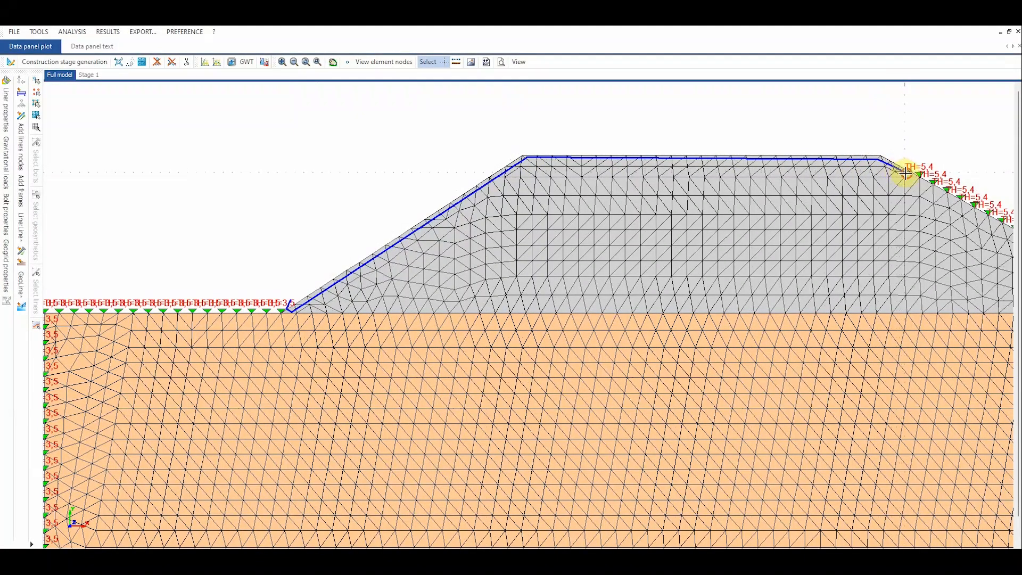
left_click(915, 170)
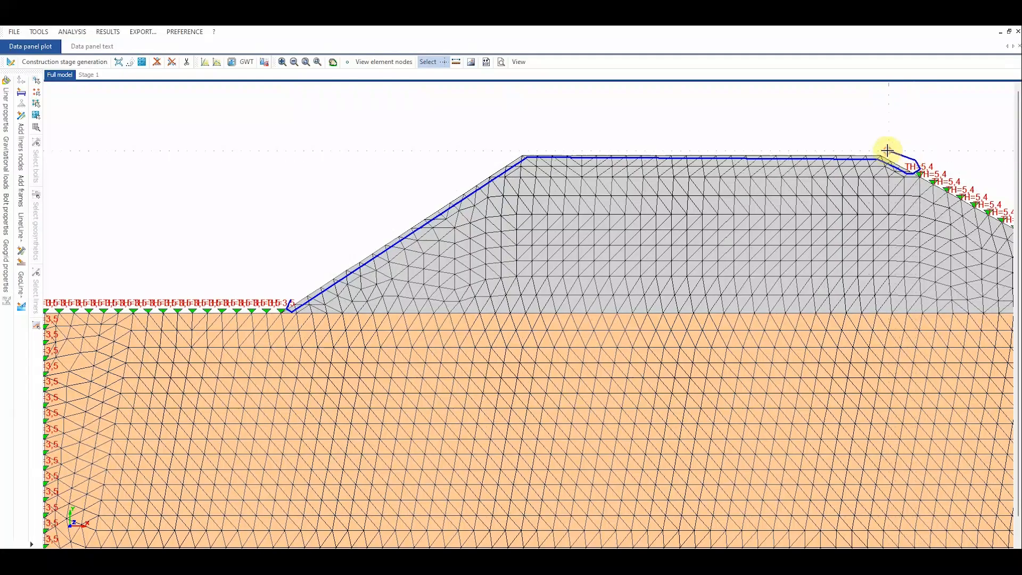
left_click(524, 139)
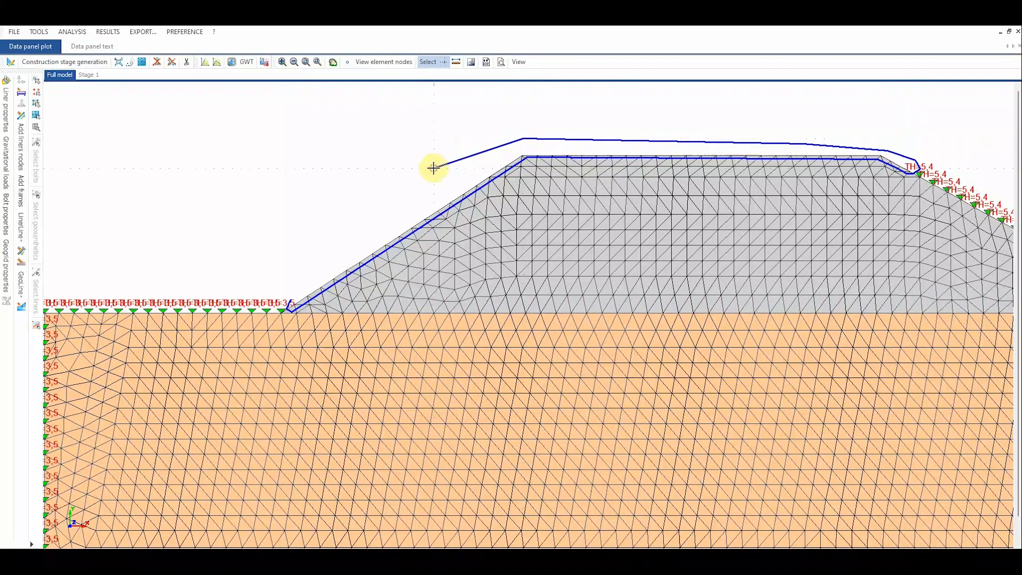
left_click(433, 168)
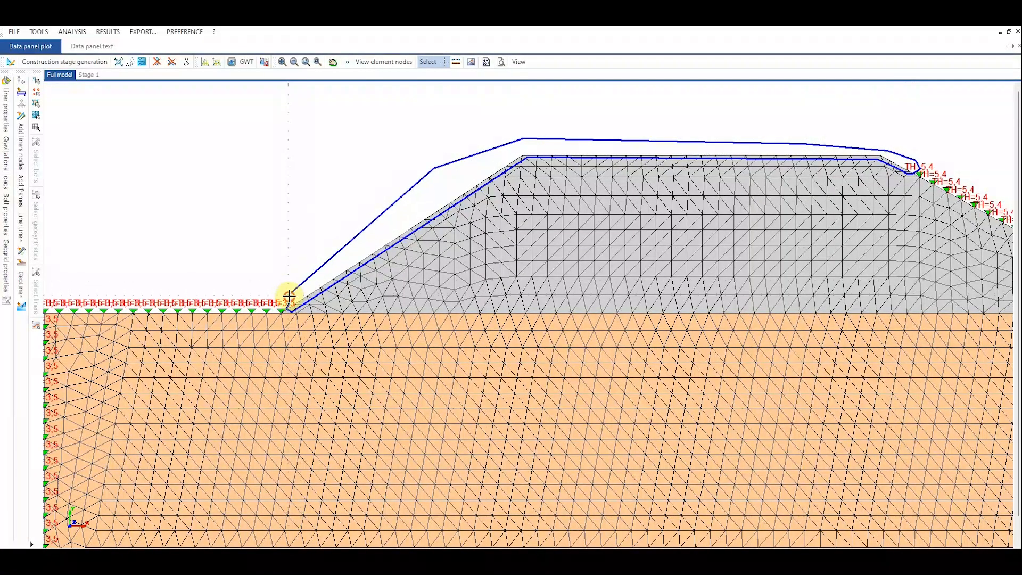
left_click(289, 295)
left_click(471, 290)
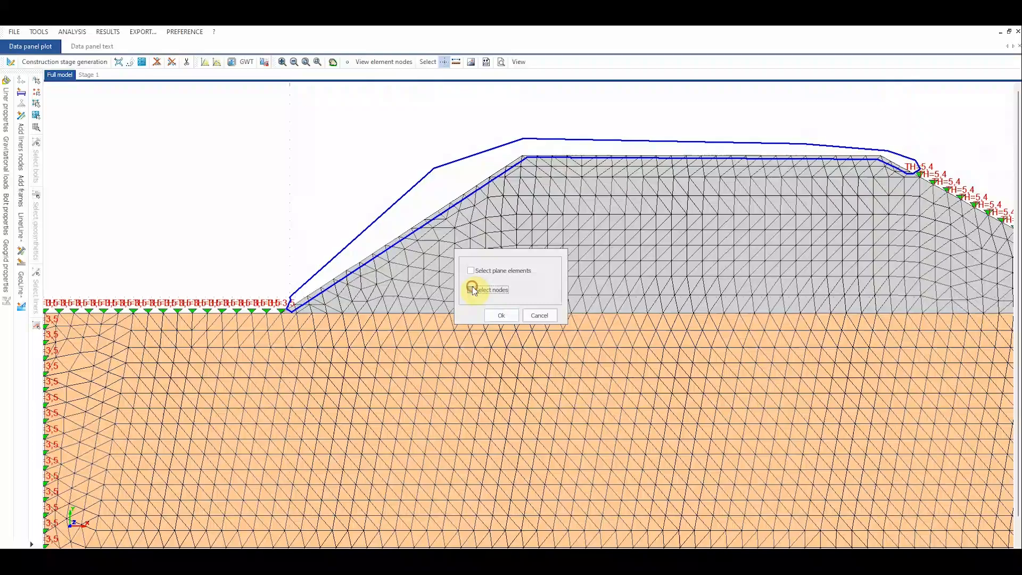
left_click(501, 315)
- Assign hydraulic boundary conditions with variable total head values to the selected slope and crest nodes, and inspect the labels along the slope
left_click(21, 103)
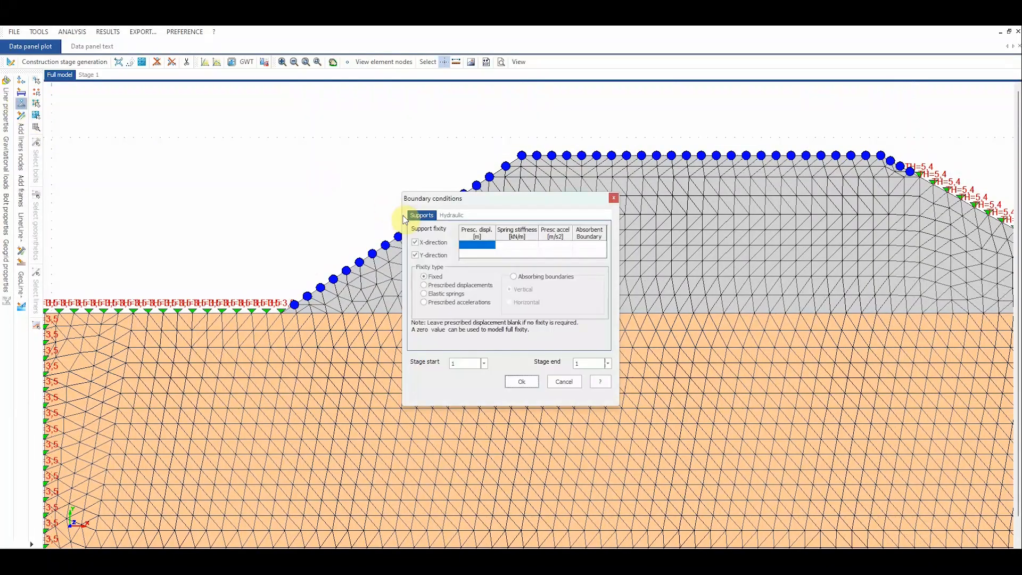
left_click(450, 216)
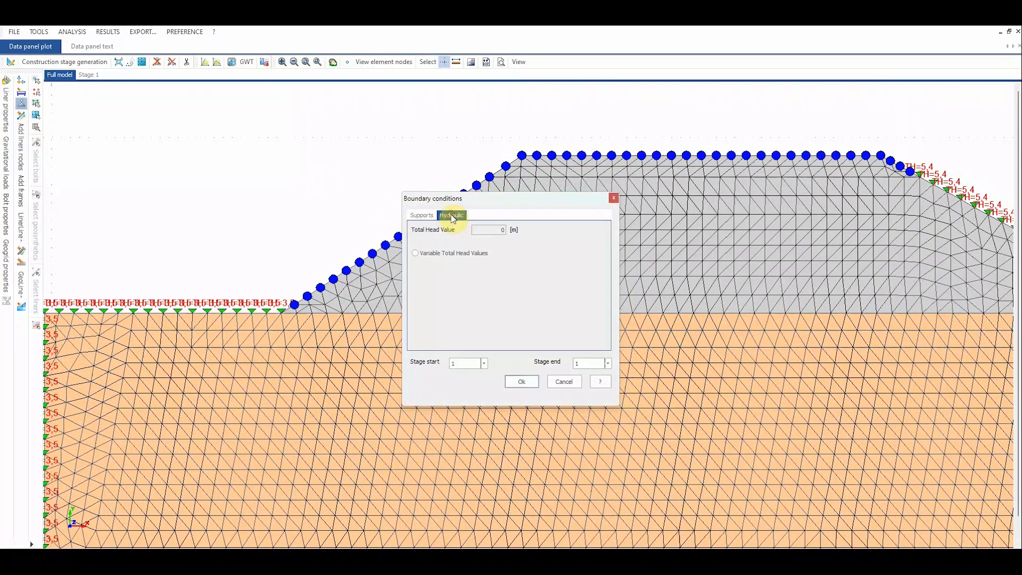
left_click(416, 254)
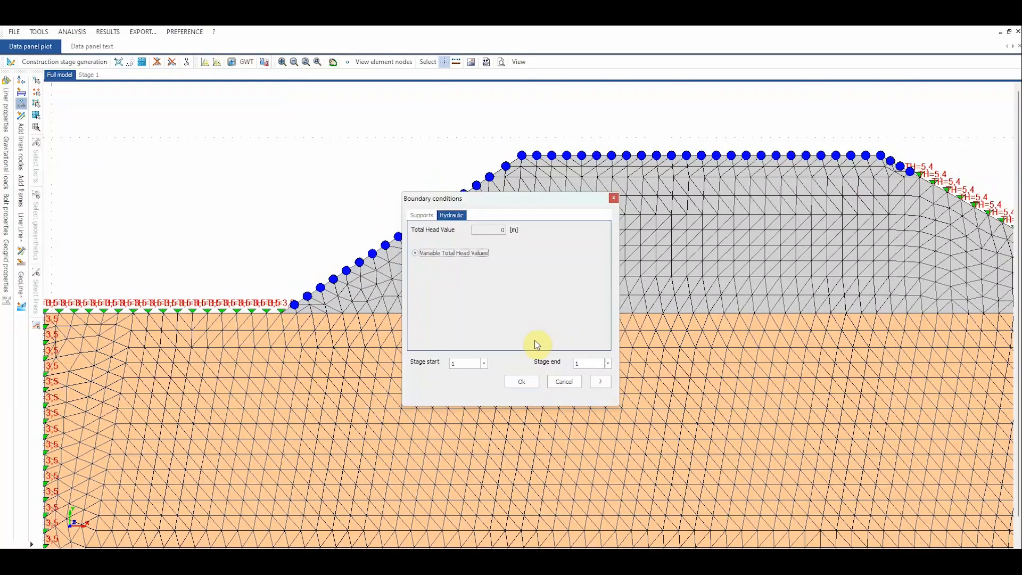
left_click(521, 381)
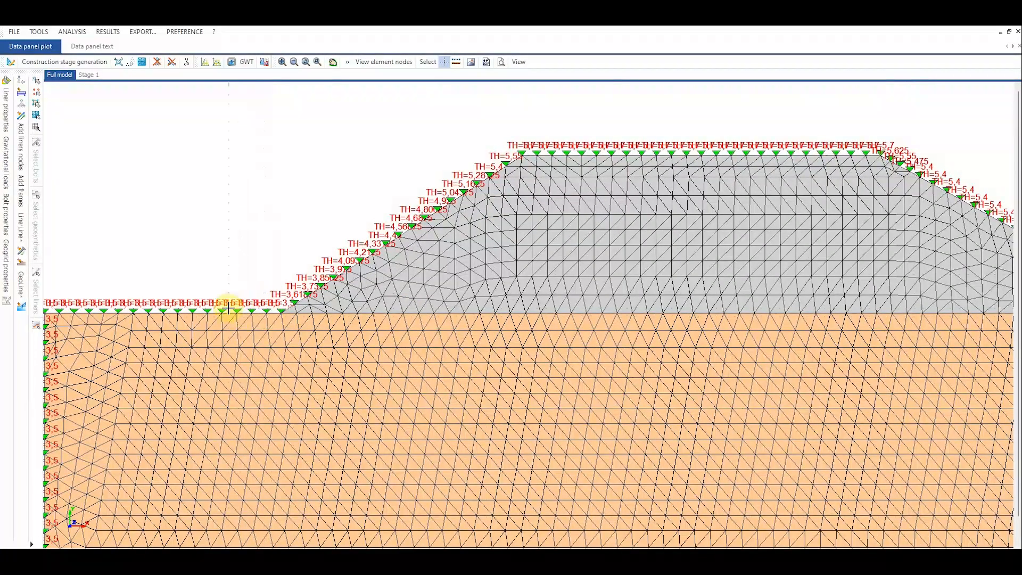
scroll(365, 230, "up", 3)
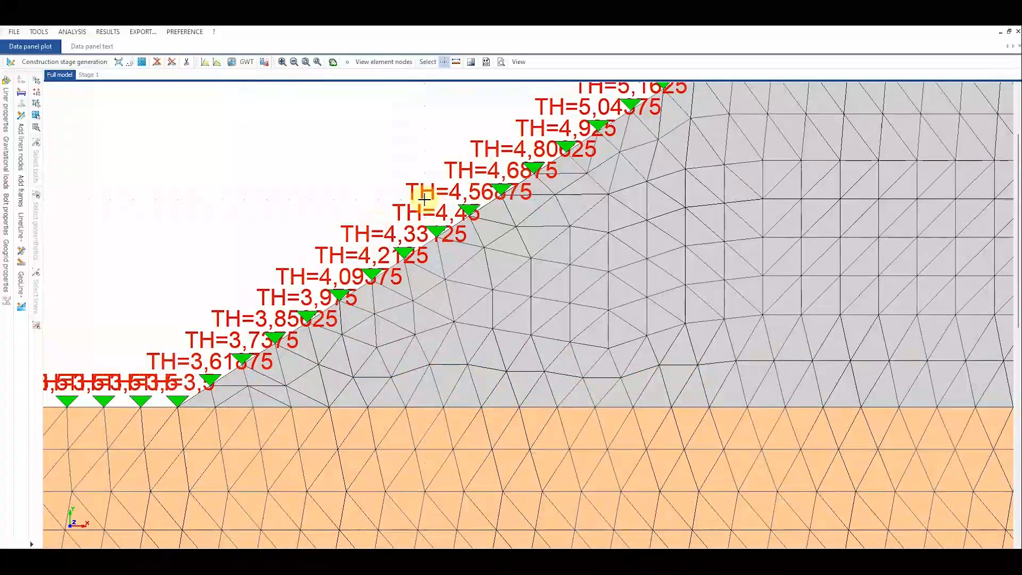
scroll(399, 249, "down", 3)
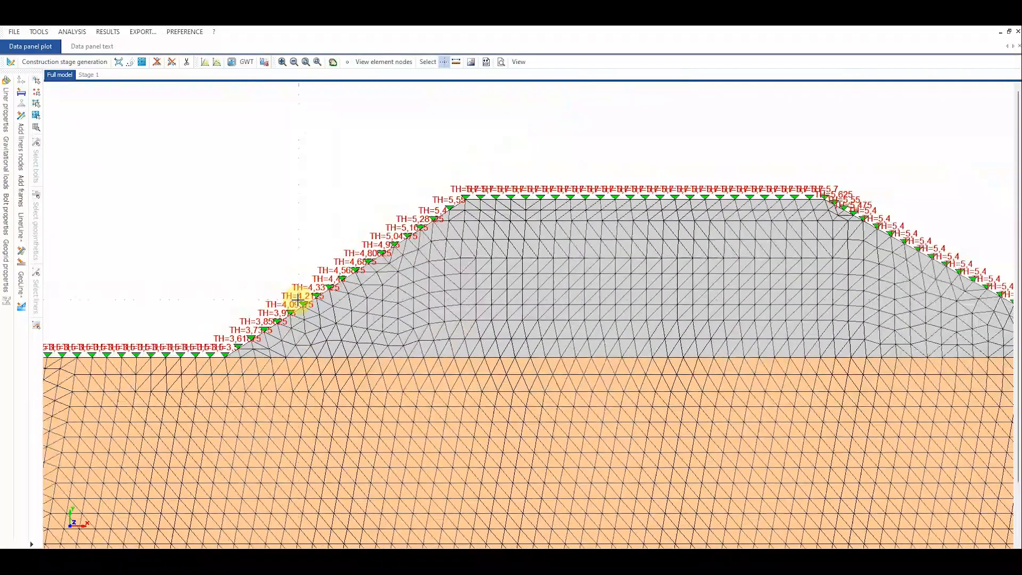
scroll(643, 269, "down", 4)
scroll(480, 206, "down", 2)
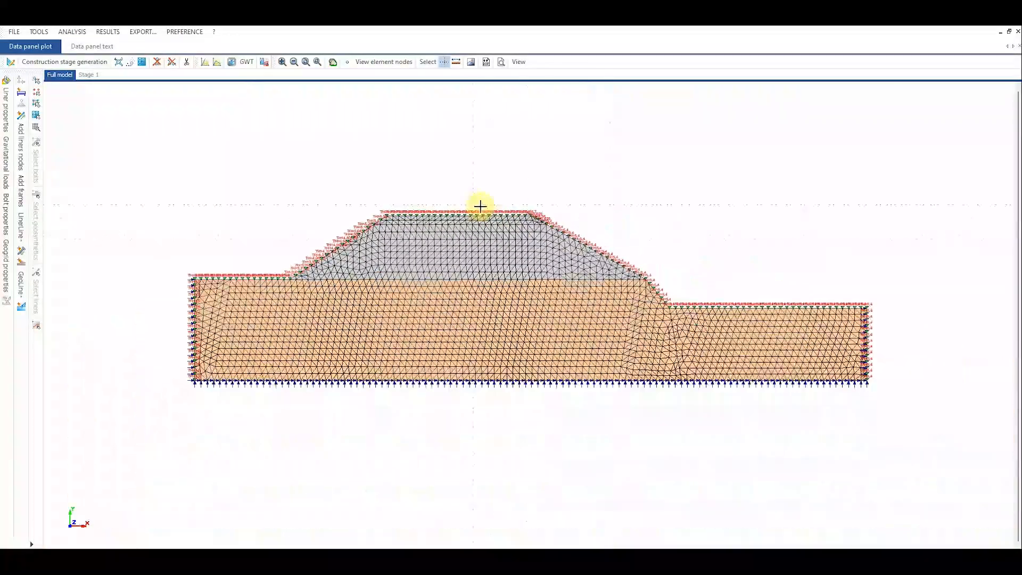
scroll(695, 234, "up", 1)
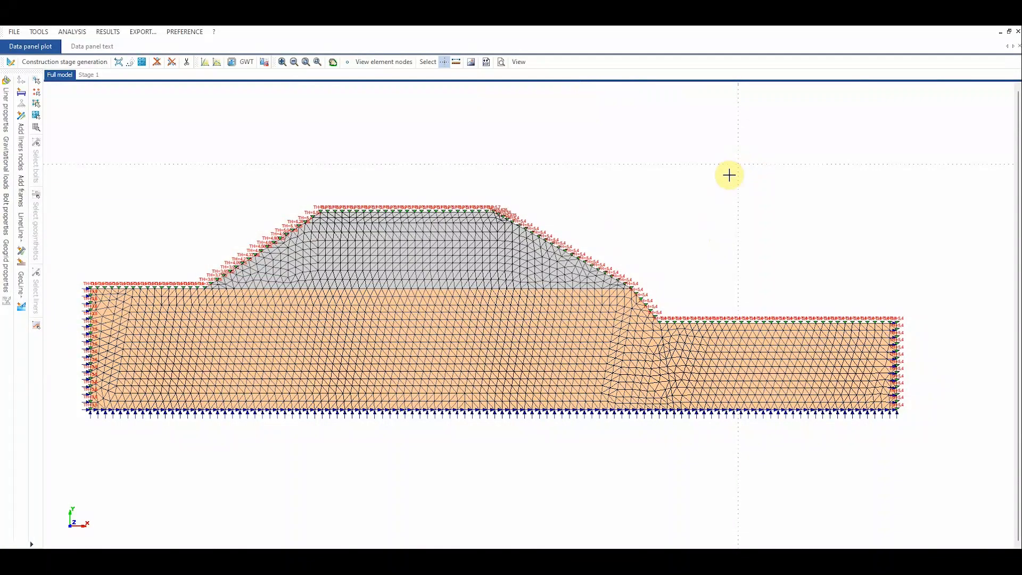
- Run the steady state seepage analysis with the free surface seepage option
left_click(71, 32)
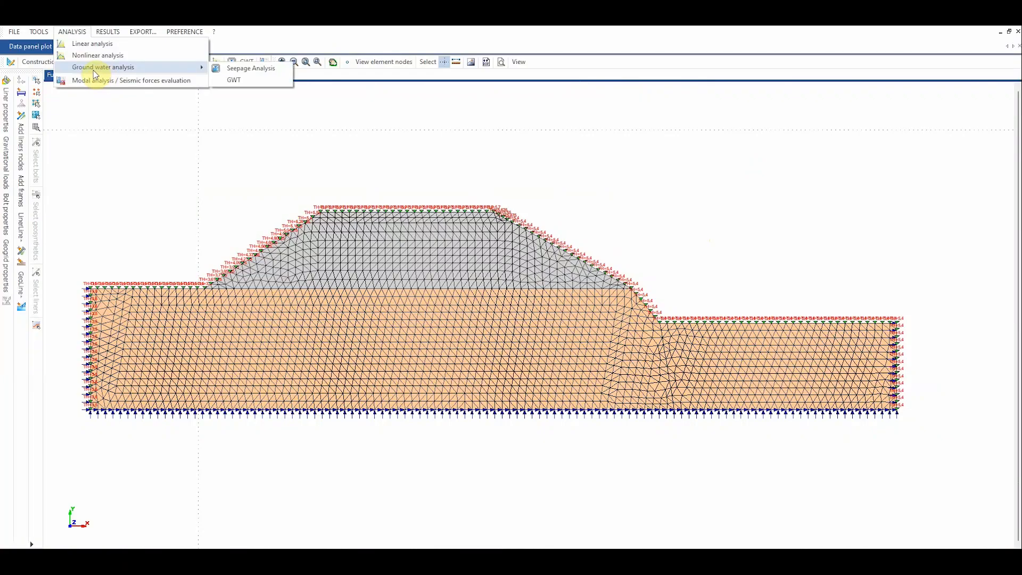
mouse_move(130, 66)
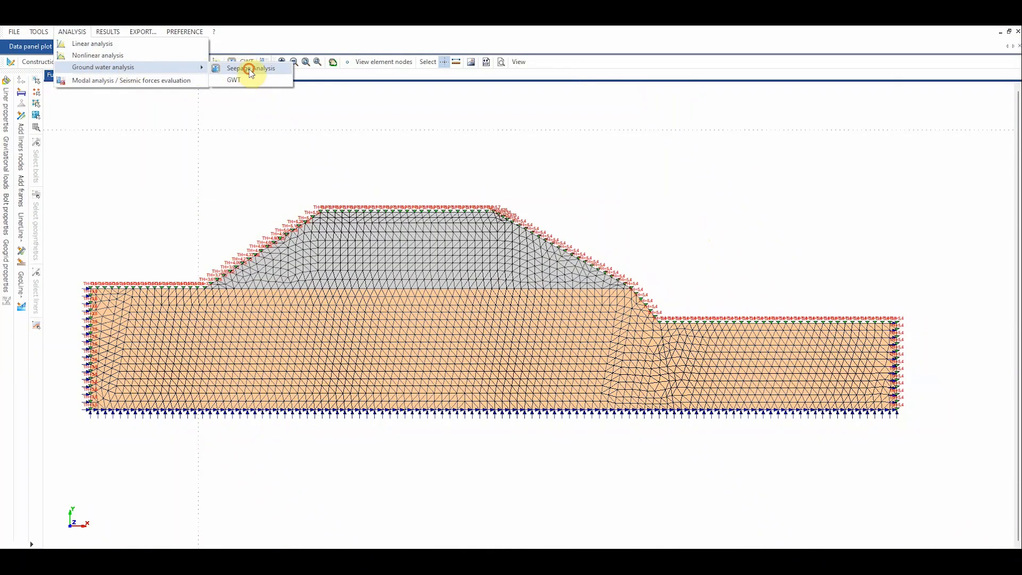
left_click(253, 67)
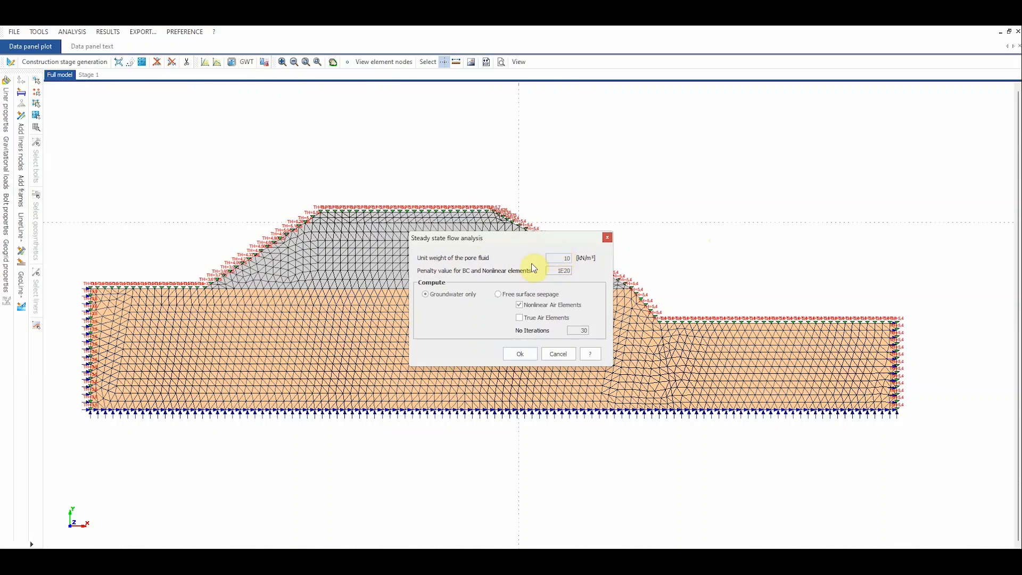
double_click(552, 270)
left_click(554, 271)
left_click(497, 295)
left_click(573, 329)
left_click(522, 355)
left_click(553, 398)
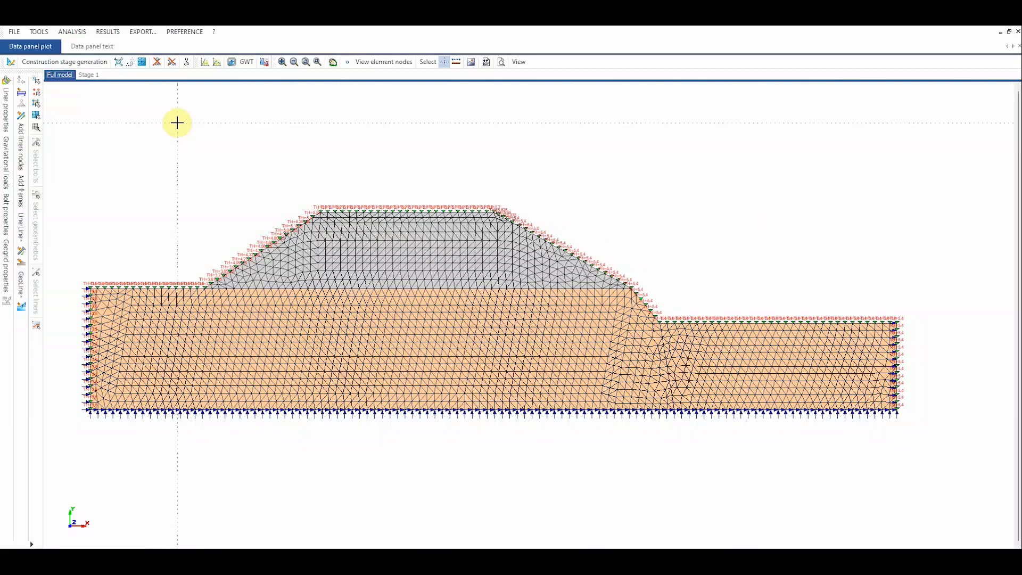
- Open the results plot of the seepage analysis and display the total heads contour map
left_click(108, 32)
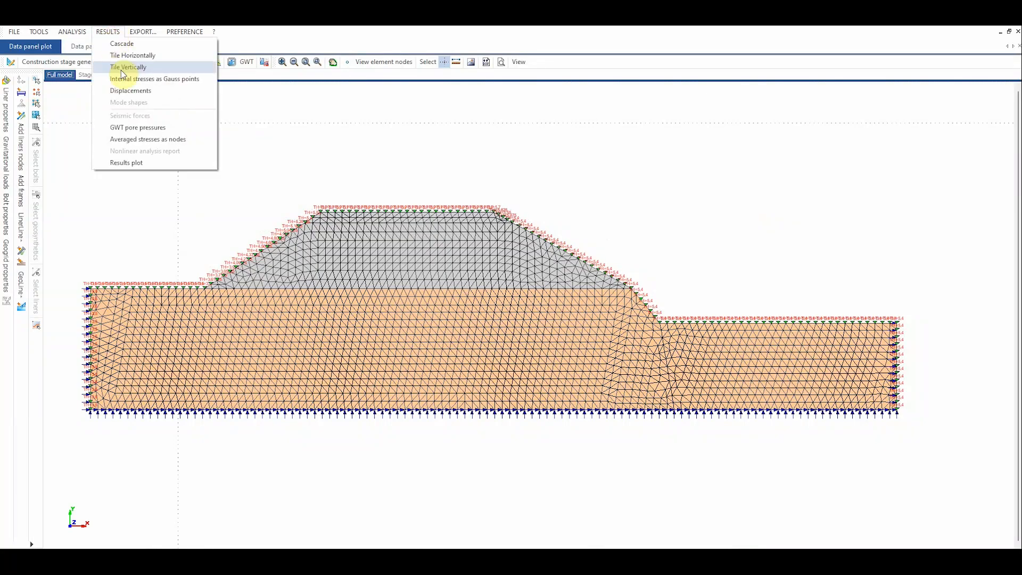
left_click(158, 163)
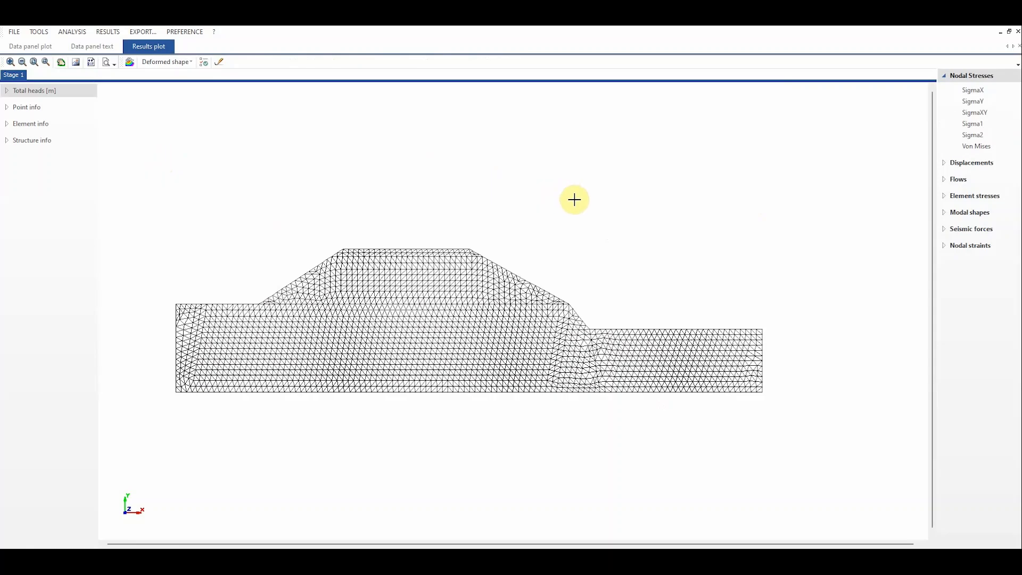
left_click(962, 181)
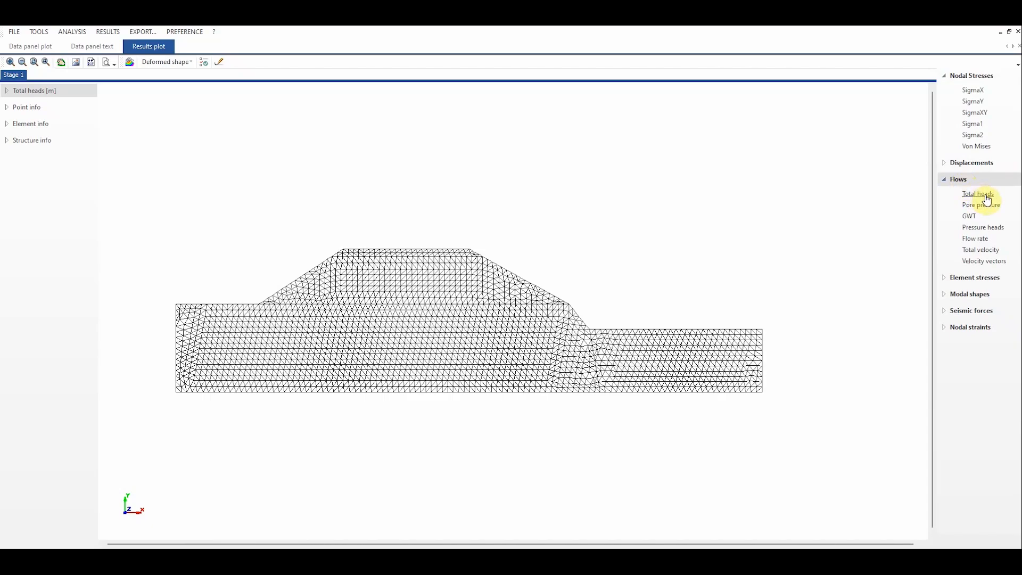
left_click(979, 198)
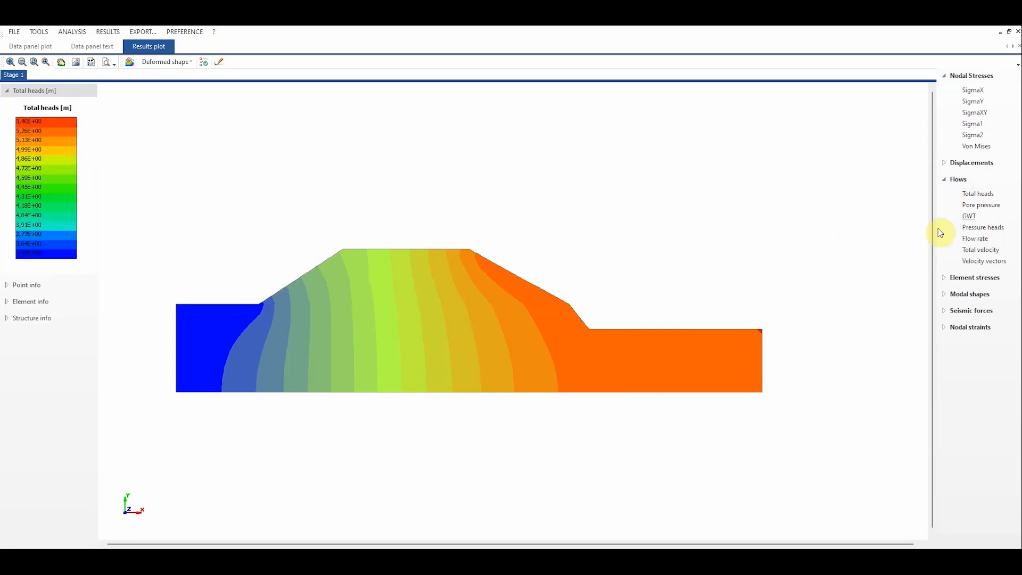
- Plot the pore pressure as isolines with the zero level value option enabled
left_click(996, 208)
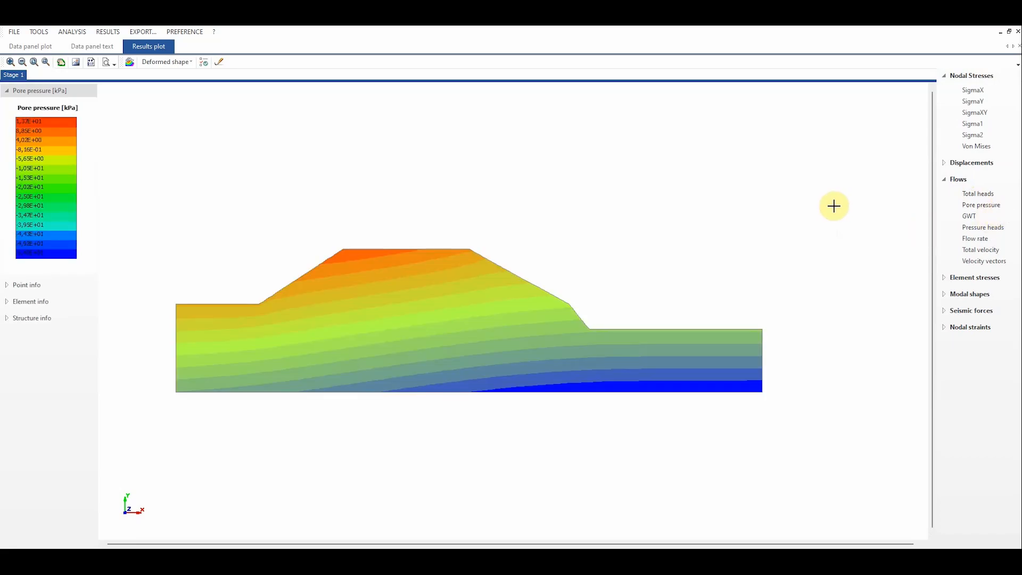
left_click(131, 63)
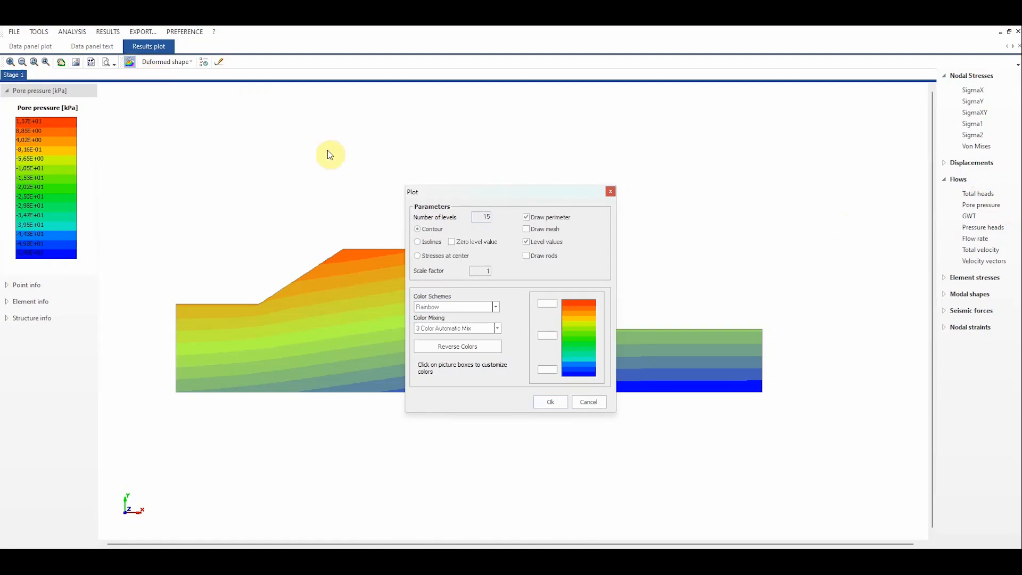
left_click_drag(449, 196, 612, 158)
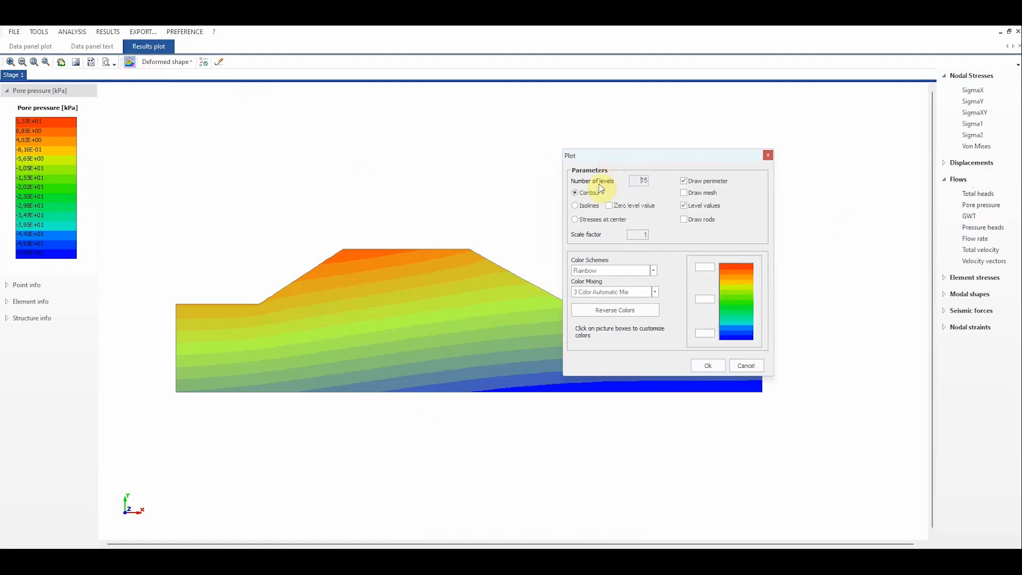
left_click(575, 205)
left_click(610, 205)
left_click(711, 366)
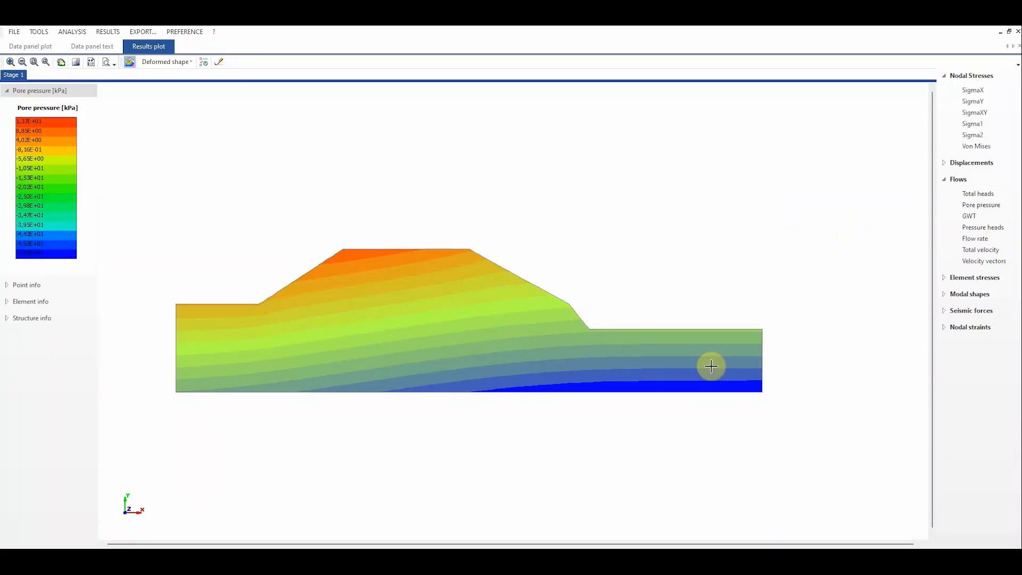
left_click(974, 207)
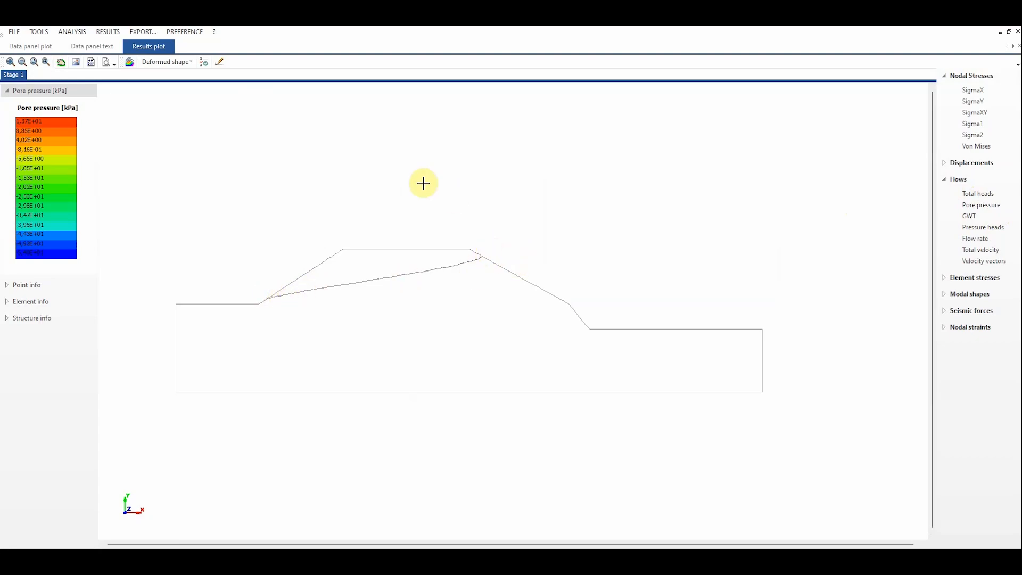
- Set the plot scale factor to 1000 and display the flow velocity vectors
left_click(129, 62)
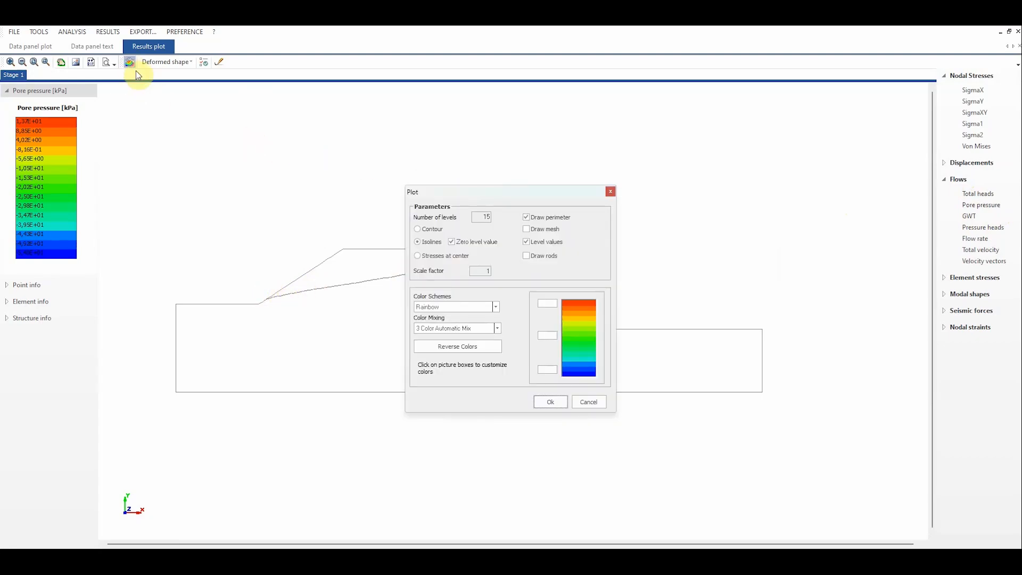
left_click(481, 270)
double_click(481, 271)
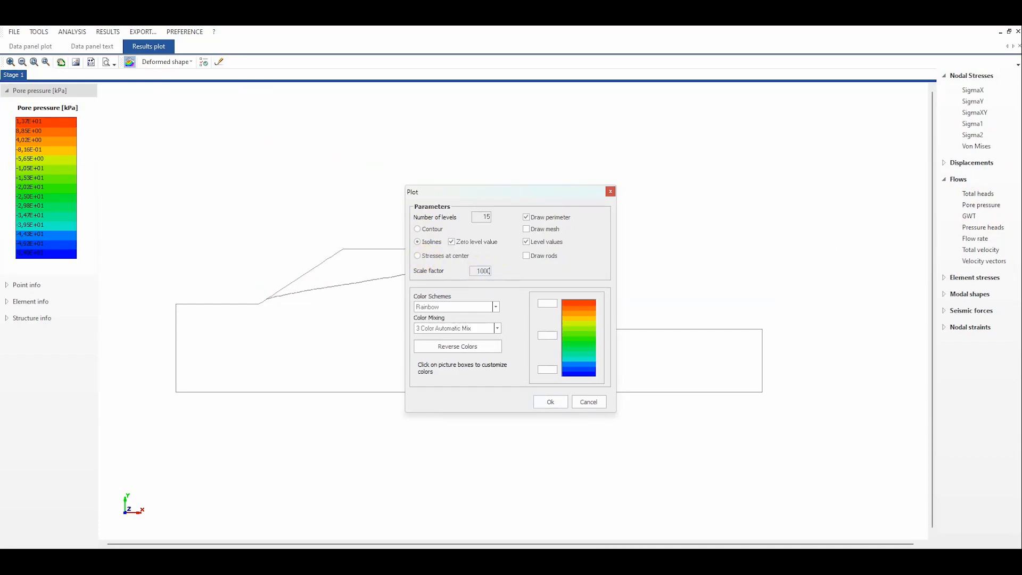
left_click(550, 401)
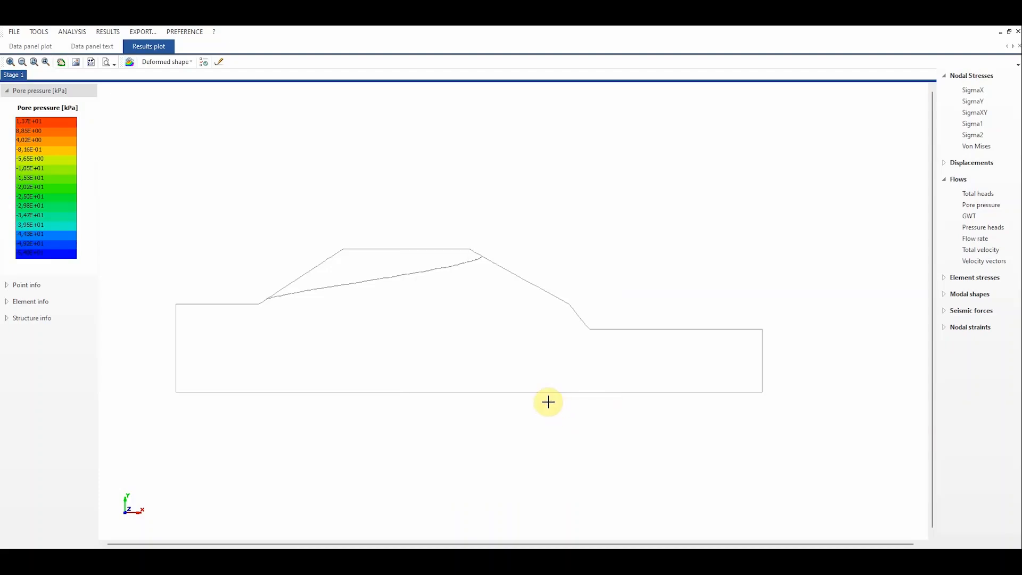
left_click(984, 261)
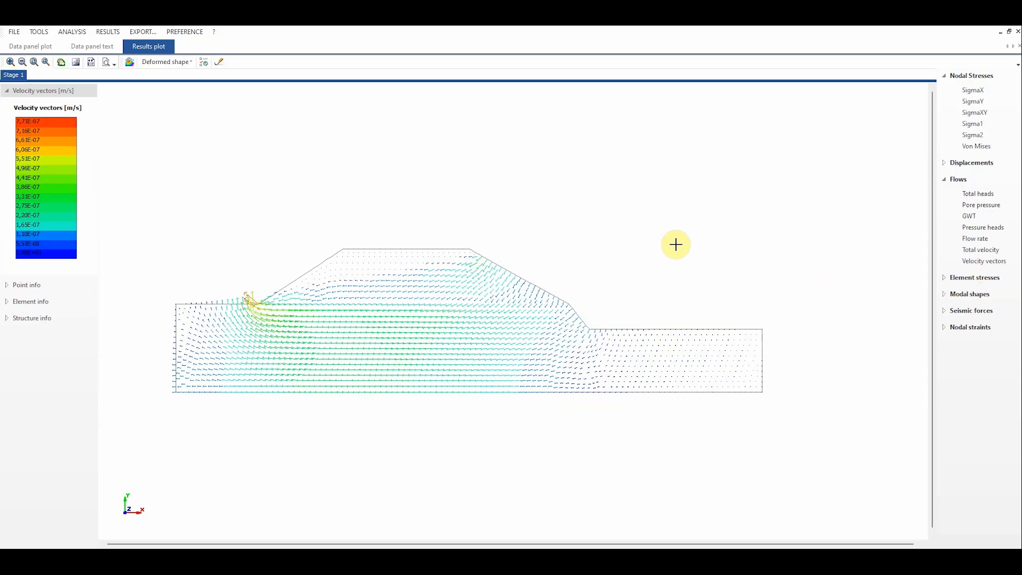
- Examine the velocity vectors through the embankment body, the foundation soil and around both slope toes
scroll(374, 285, "up", 4)
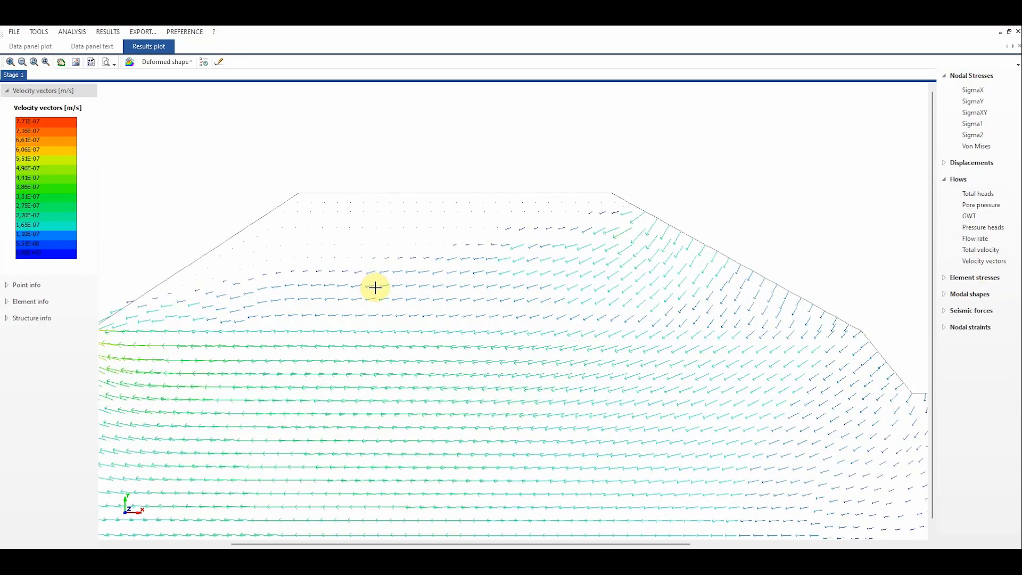
scroll(378, 288, "down", 2)
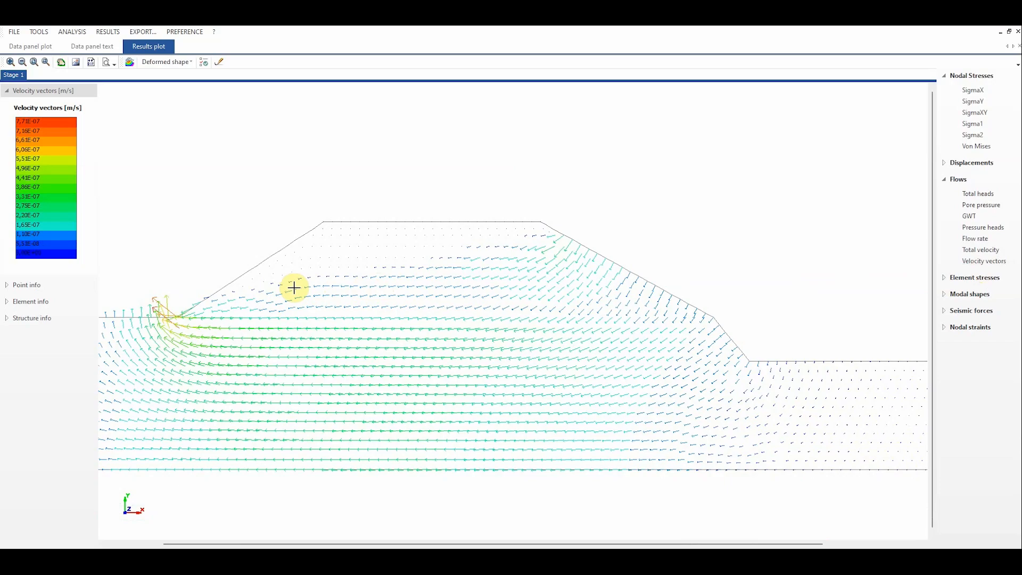
scroll(293, 288, "down", 1)
scroll(320, 290, "up", 2)
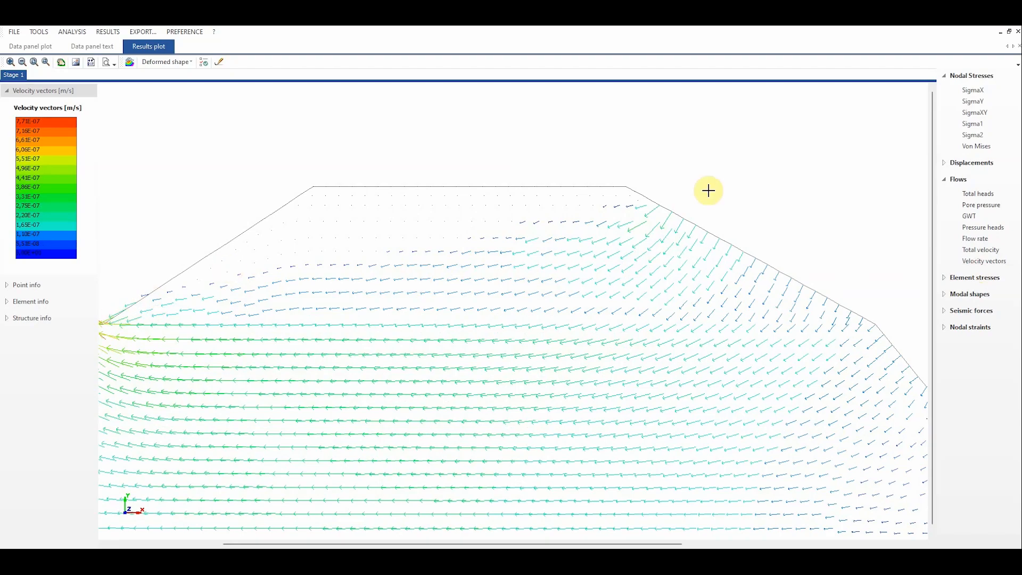
scroll(596, 173, "down", 2)
scroll(608, 172, "down", 2)
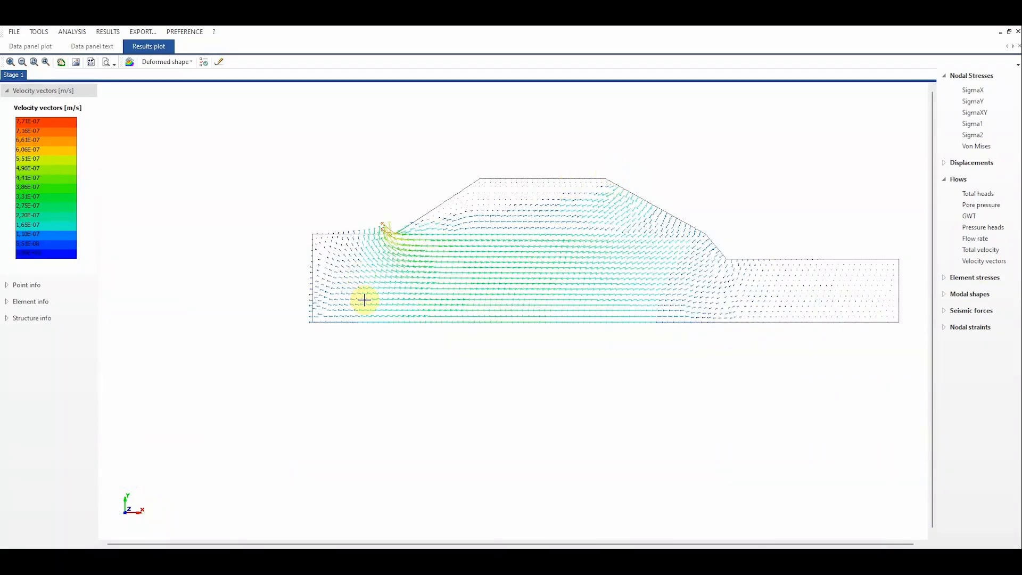
scroll(449, 298, "down", 1)
scroll(792, 219, "up", 3)
scroll(786, 220, "down", 1)
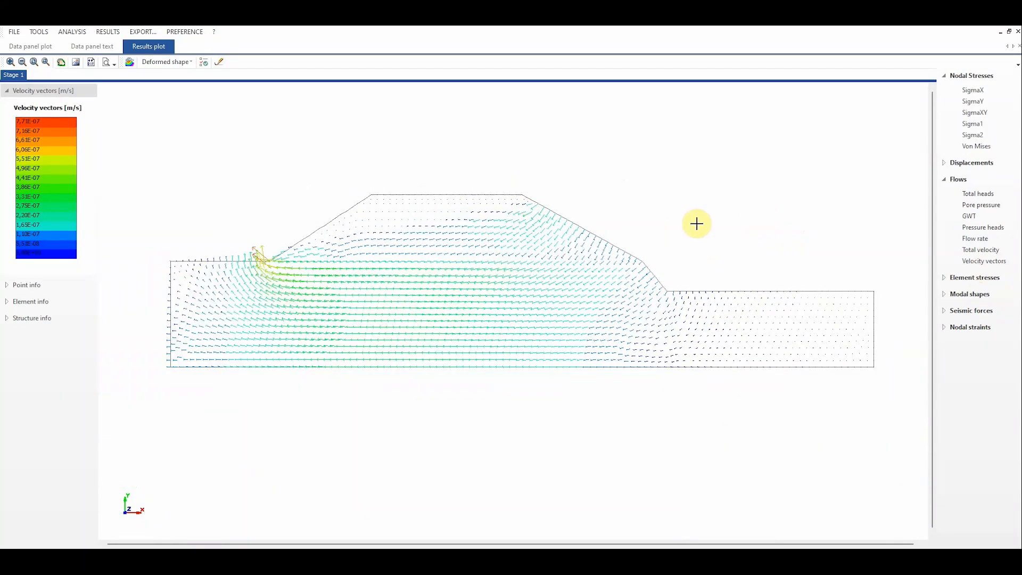